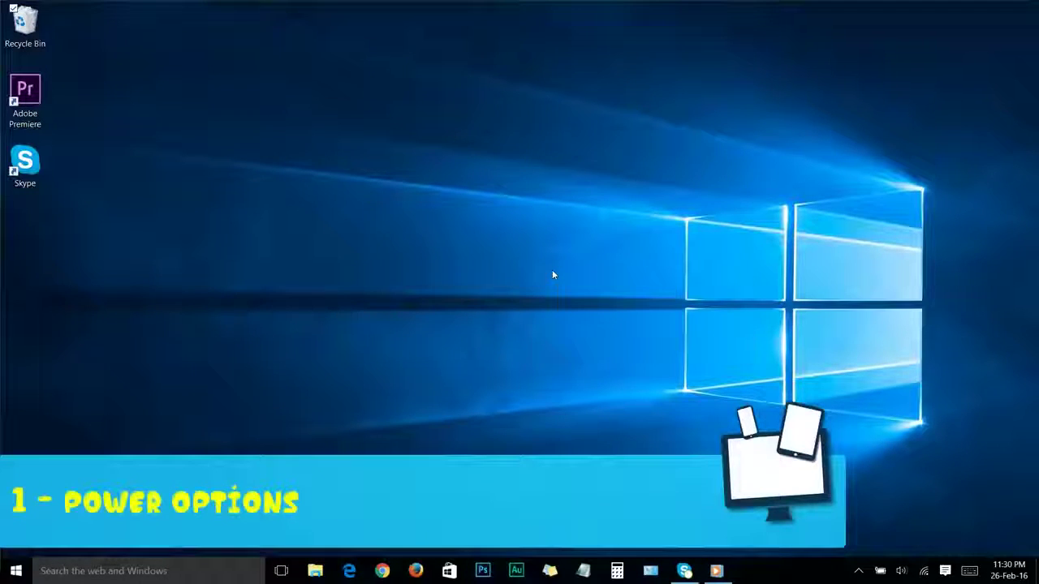
Step: Find Power Options from Start, switch the plan to High performance, and close it
left_click(18, 573)
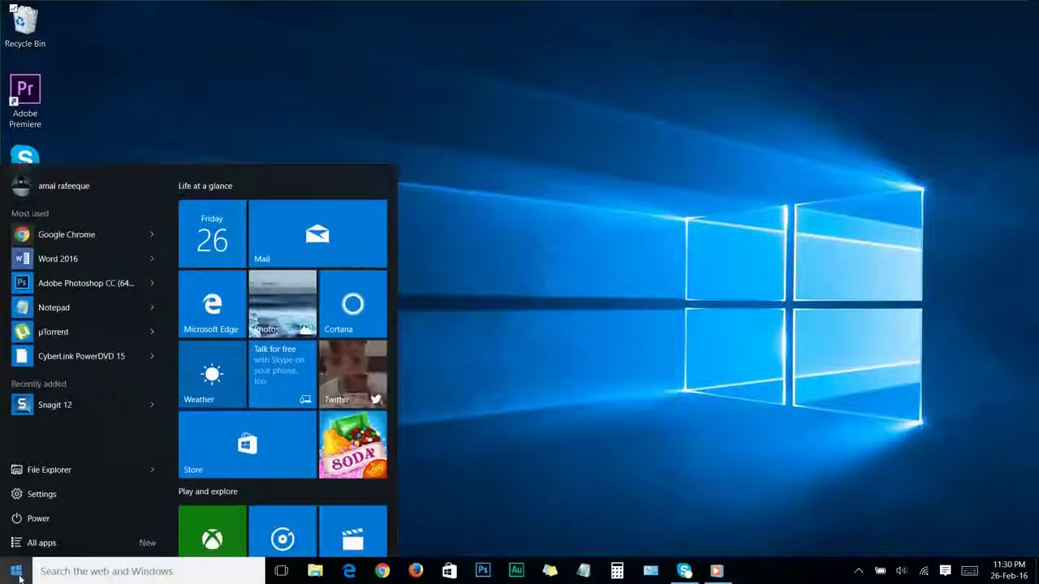
type("power option")
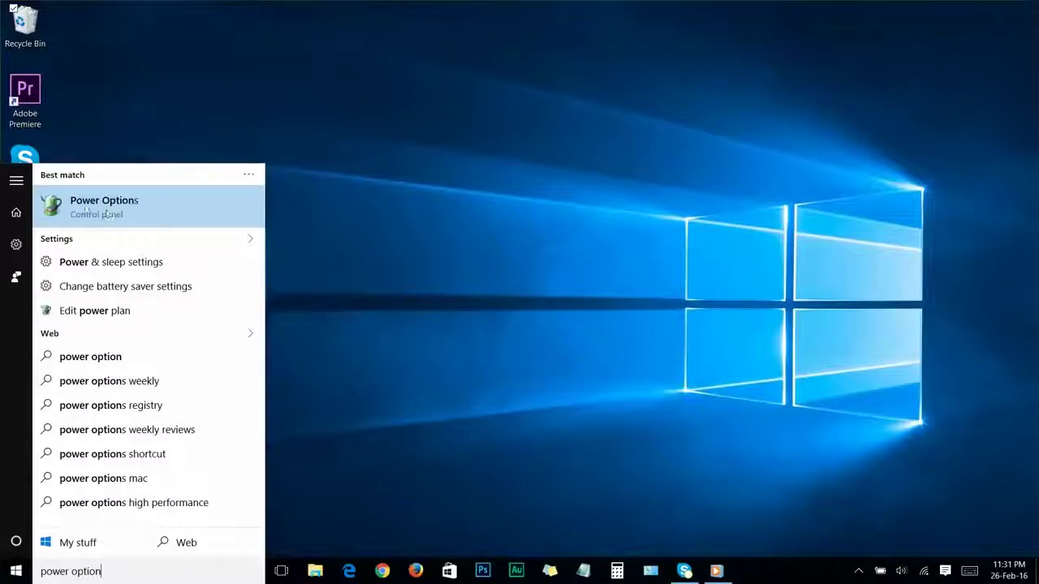
left_click(108, 213)
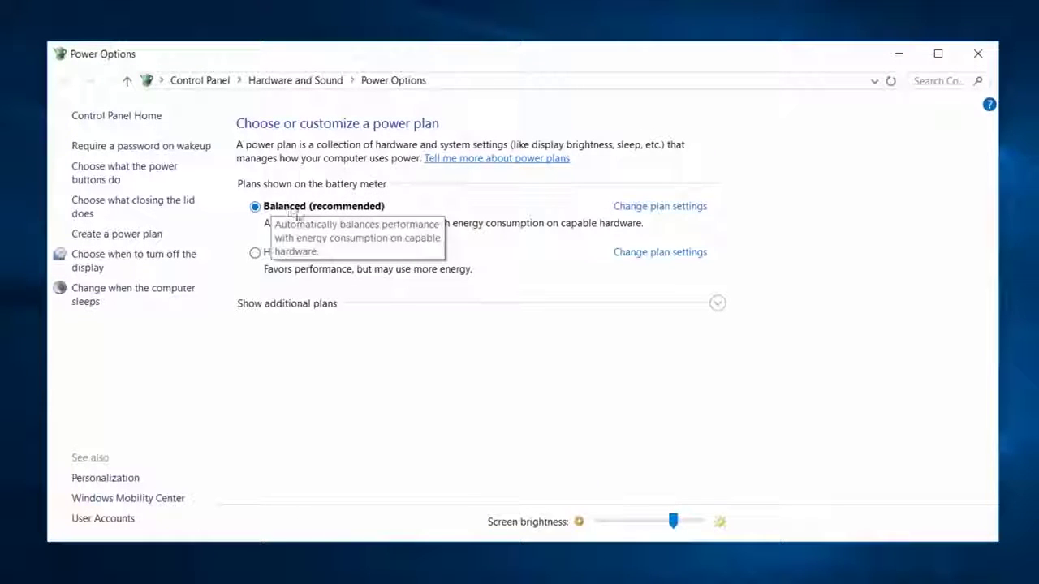
left_click(255, 253)
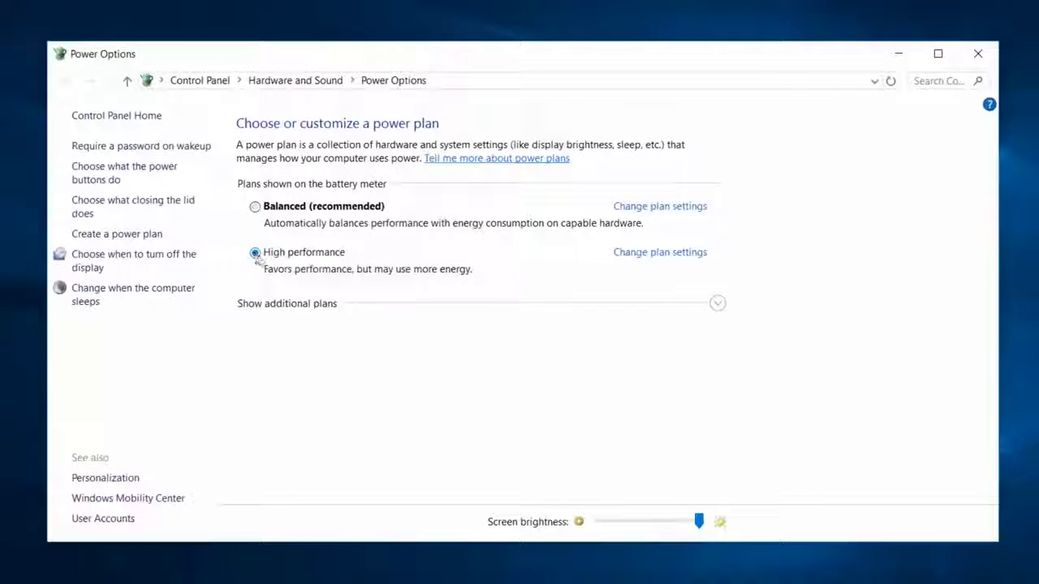
left_click(977, 54)
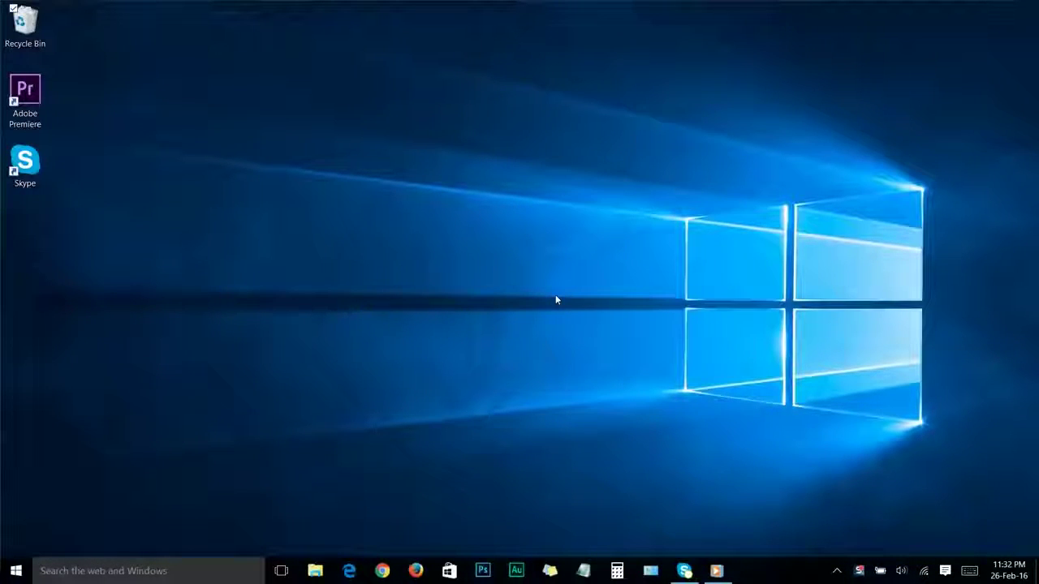
Step: Launch Task Manager from the taskbar menu and show its Startup tab
right_click(781, 573)
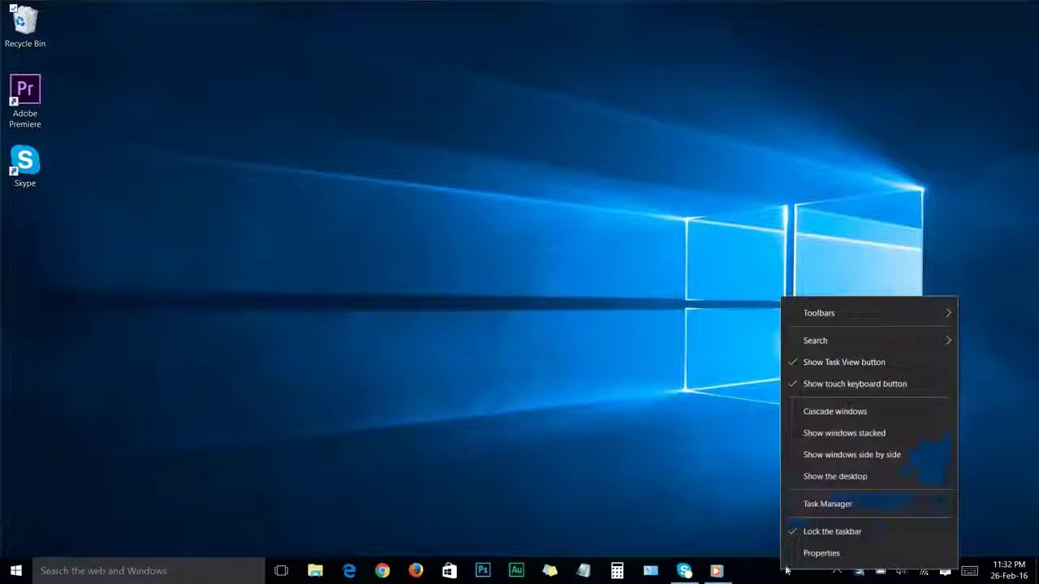
left_click(829, 504)
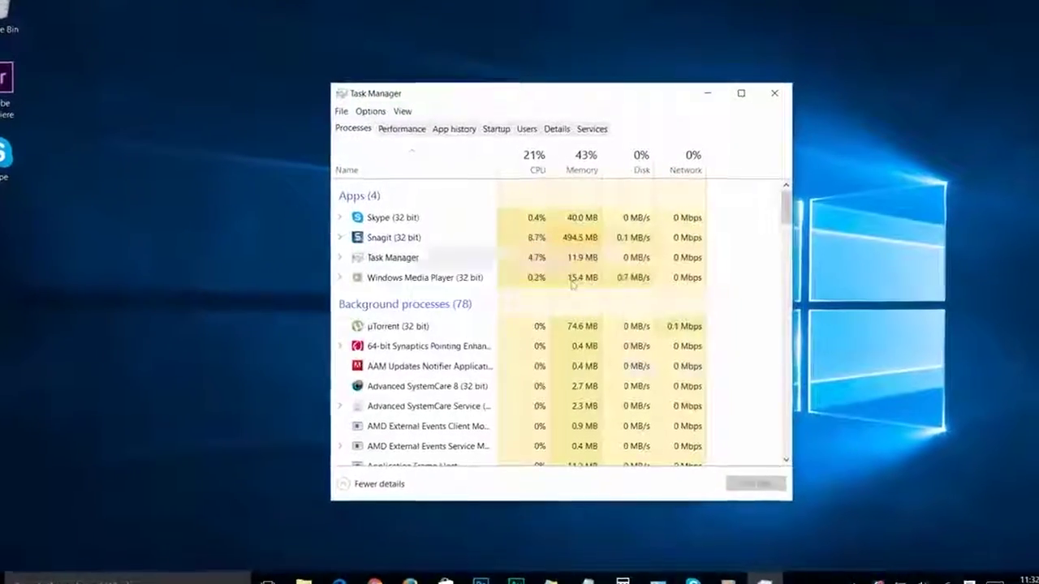
left_click(496, 129)
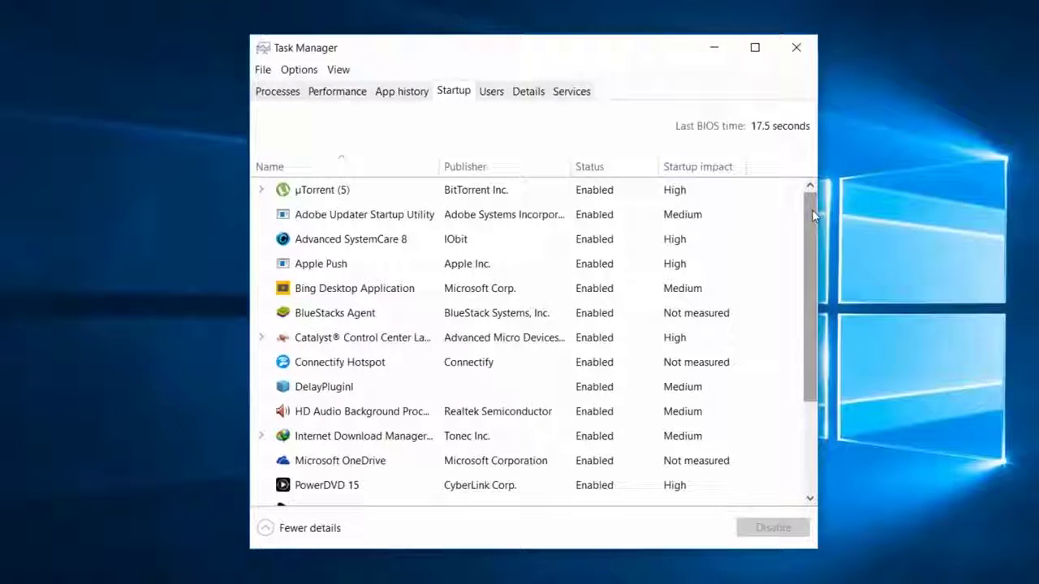
Step: Check the hidden tray icons for running background programs, then dismiss them
left_click_drag(812, 209, 818, 236)
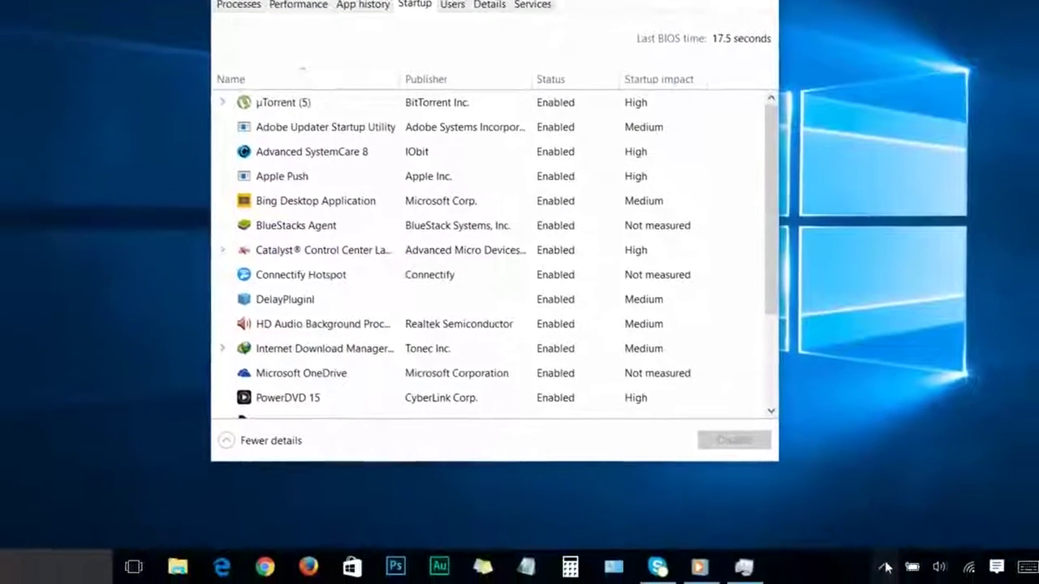
left_click(884, 568)
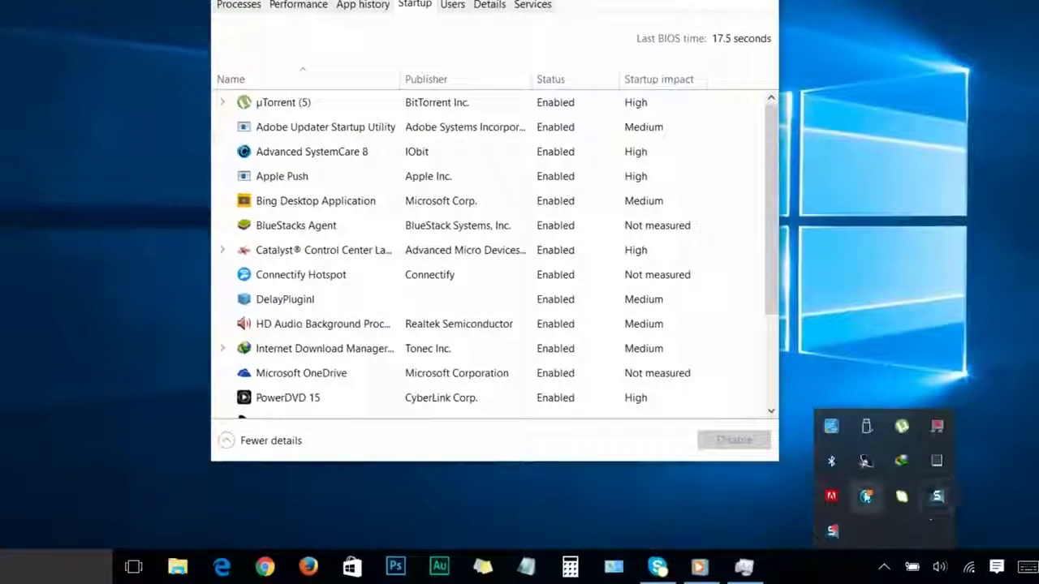
left_click(772, 260)
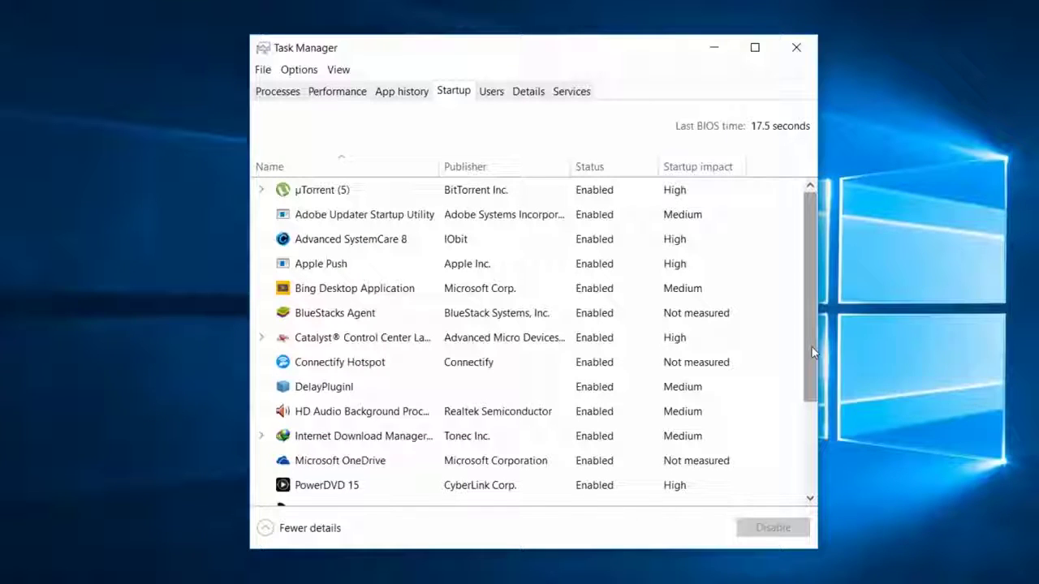
left_click_drag(812, 351, 812, 463)
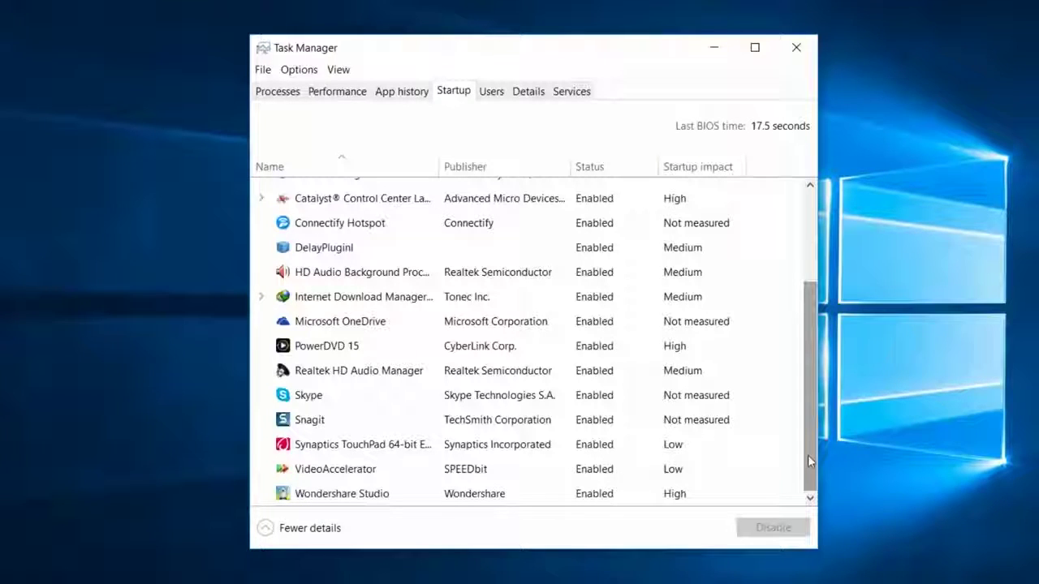
Step: Disable Skype and Adobe Updater Startup Utility from launching at startup
left_click(593, 471)
left_click(360, 401)
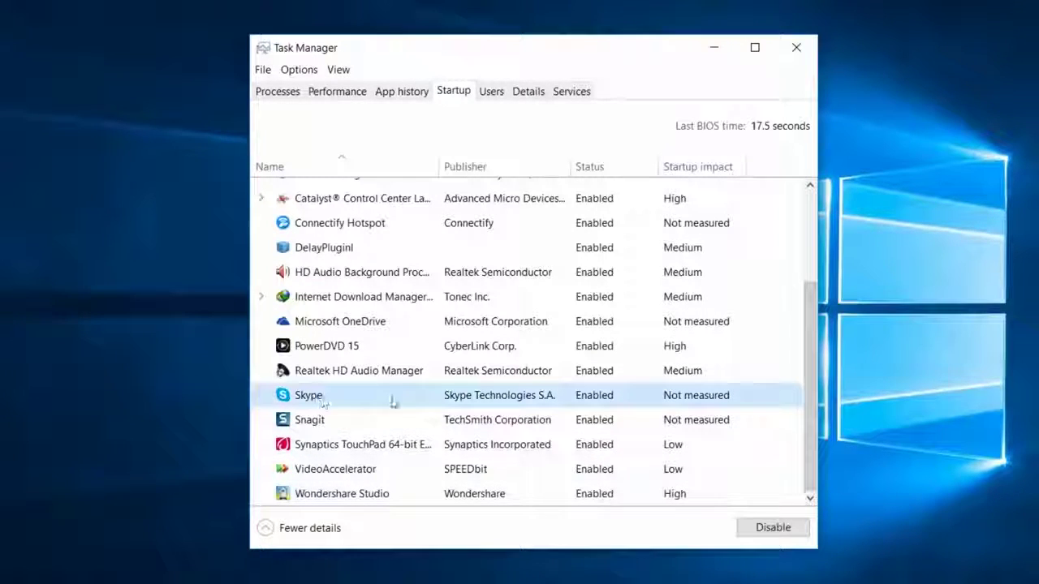
left_click(759, 528)
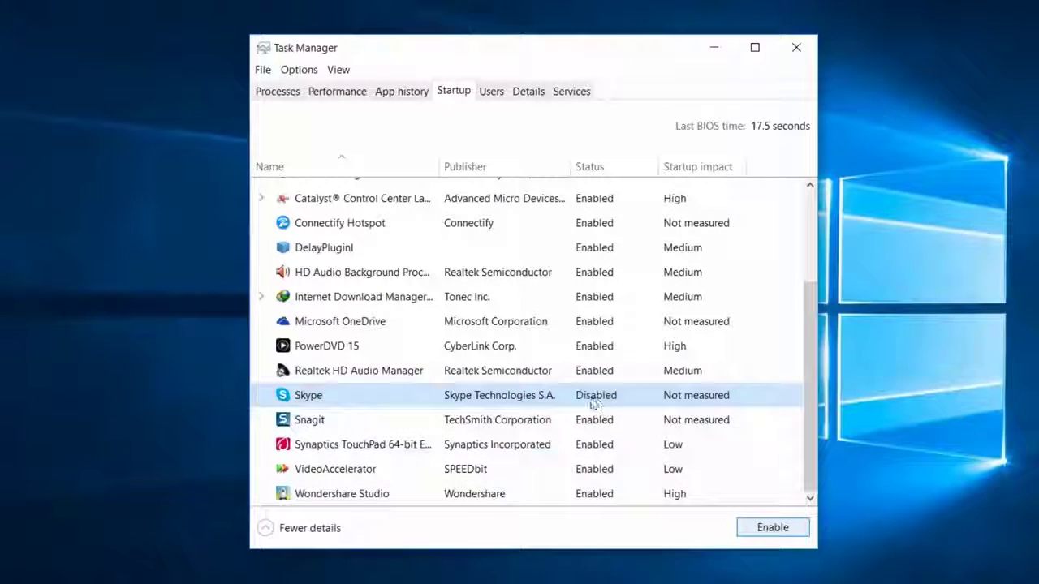
scroll(602, 407, "up", 3)
left_click(365, 214)
left_click(772, 527)
Step: Disable Apple Push, BlueStacks Agent and Connectify Hotspot at startup
left_click(321, 264)
left_click(772, 527)
left_click(335, 313)
left_click(772, 527)
left_click(340, 362)
left_click(773, 528)
Step: Disable DelayPluginl and Snagit at startup, then close Task Manager
left_click(323, 387)
left_click(773, 528)
scroll(341, 394, "down", 3)
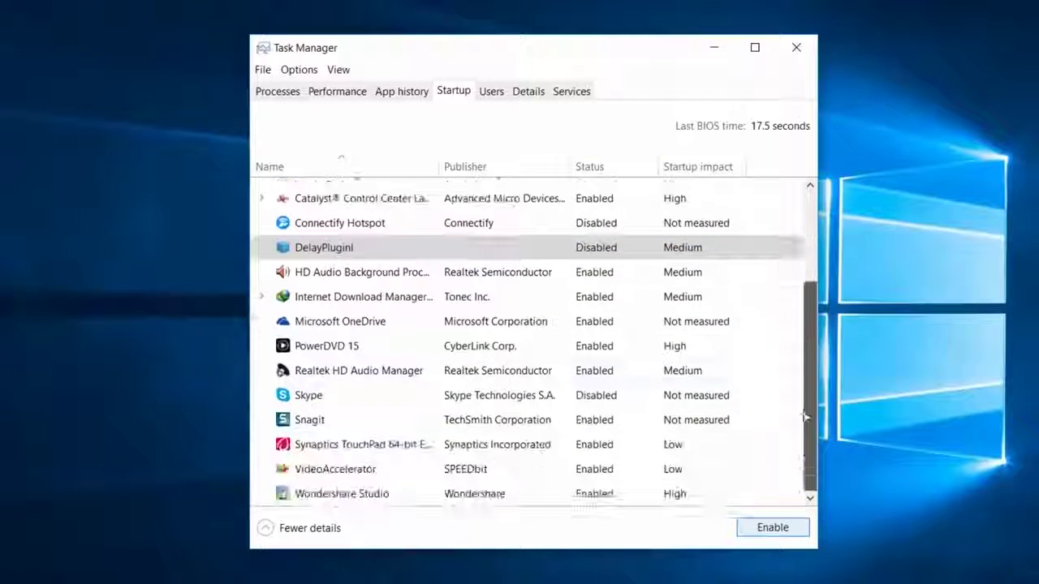
left_click(337, 419)
left_click(772, 527)
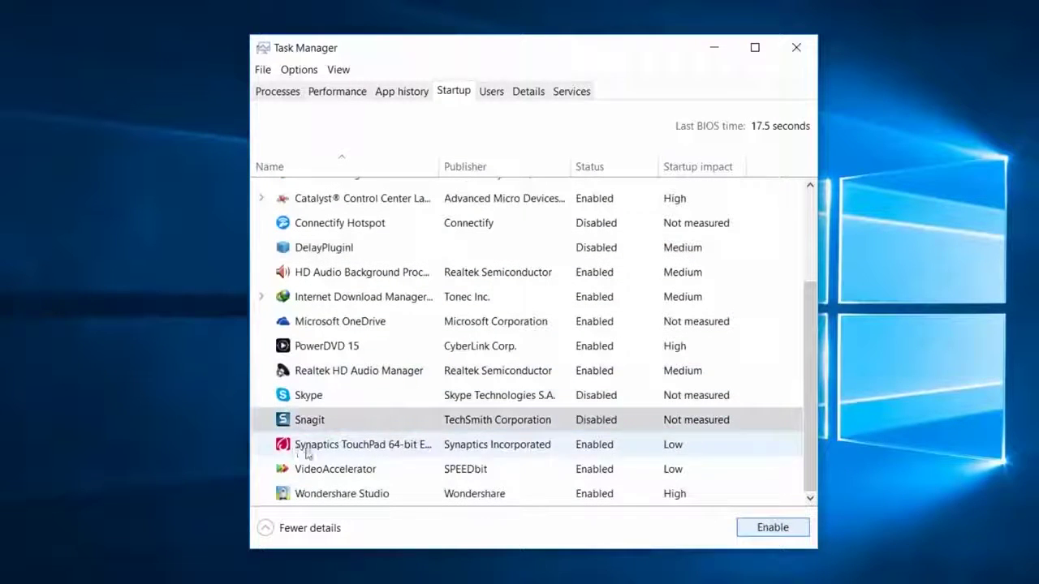
scroll(753, 308, "up", 2)
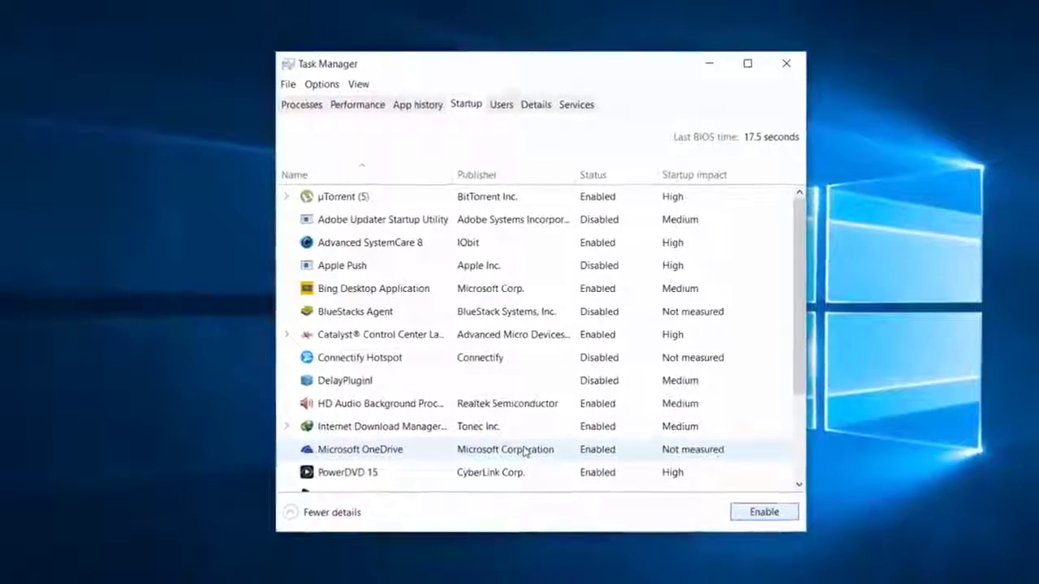
left_click_drag(791, 324, 785, 410)
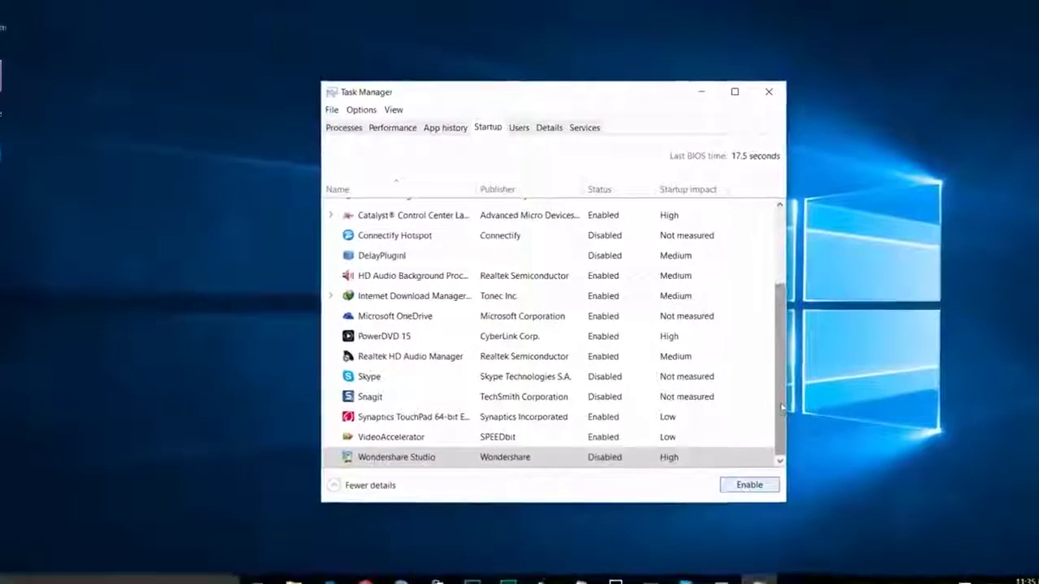
left_click(770, 87)
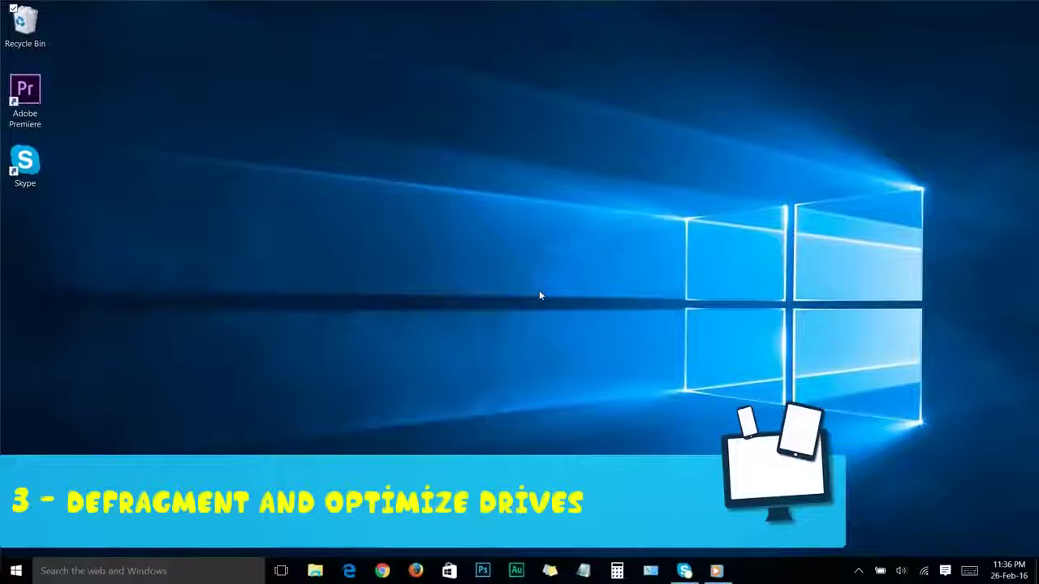
Step: Search 'defragment' to open Defragment and Optimize Drives and optimize drive C:
left_click(15, 571)
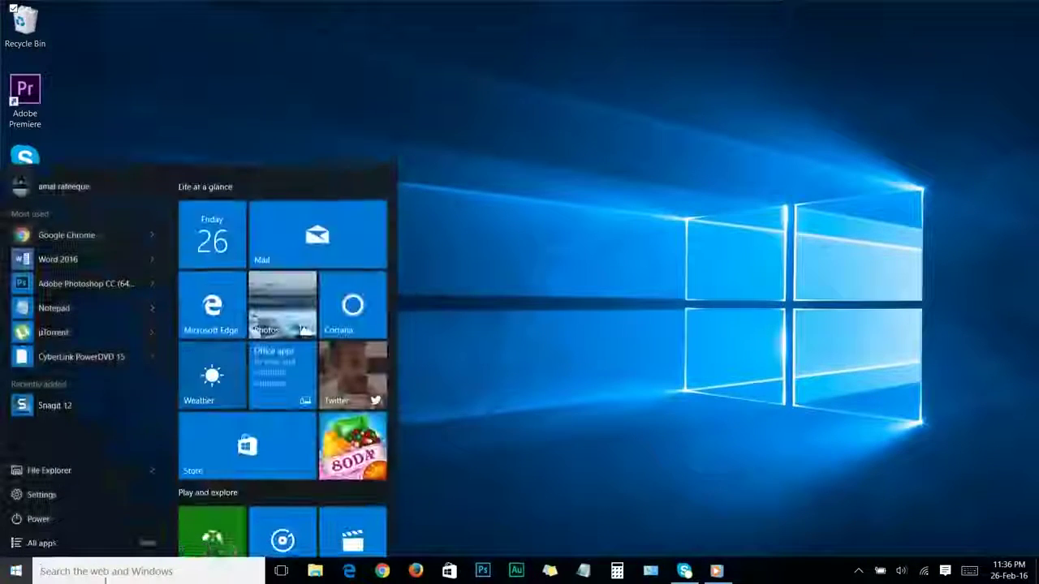
type("defragment")
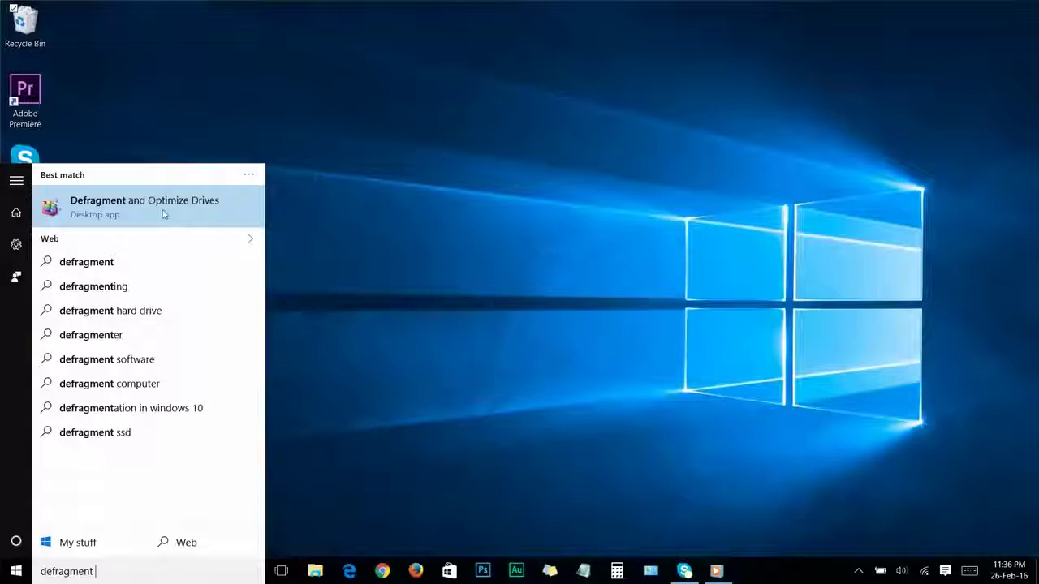
key("Return")
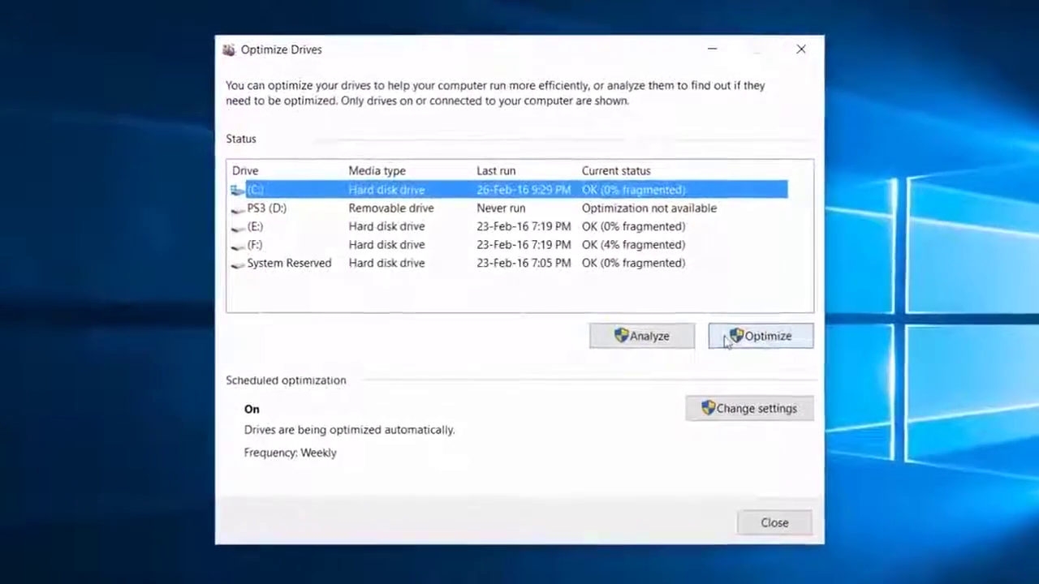
left_click(763, 339)
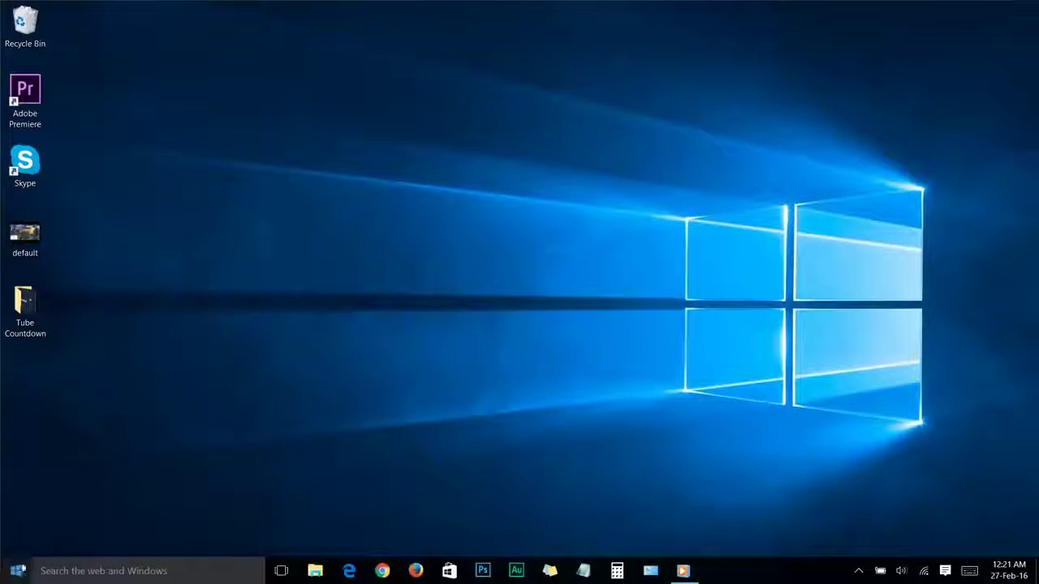
Step: Open %temp% via Run, delete all 56 files inside, and close the window
right_click(15, 572)
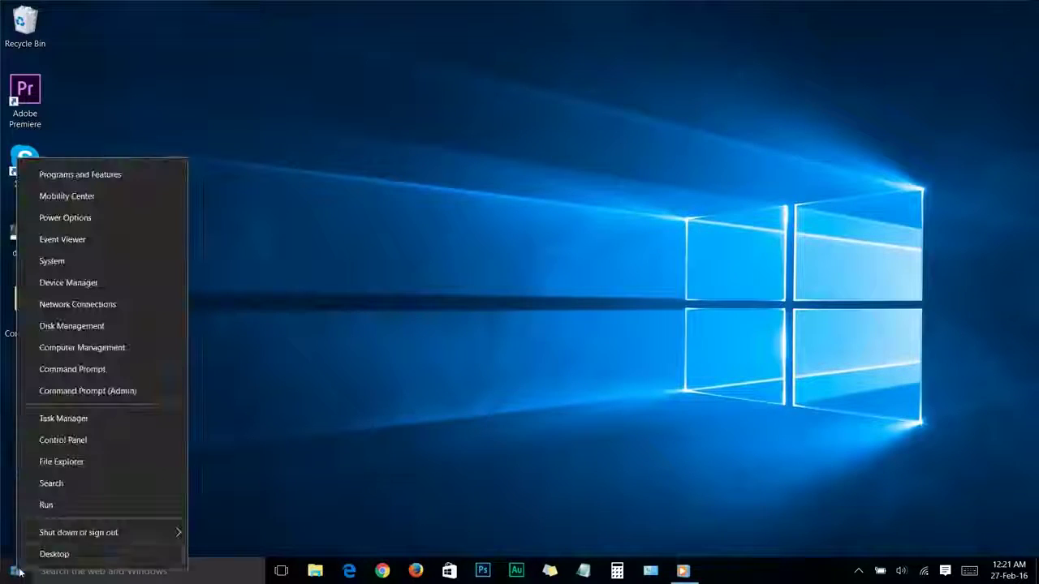
left_click(46, 504)
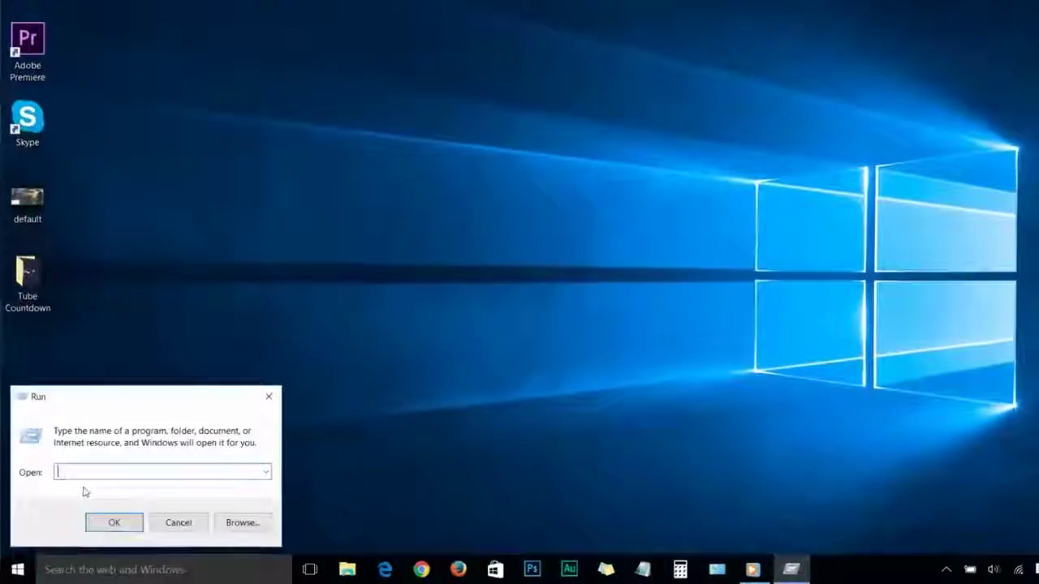
type("%te")
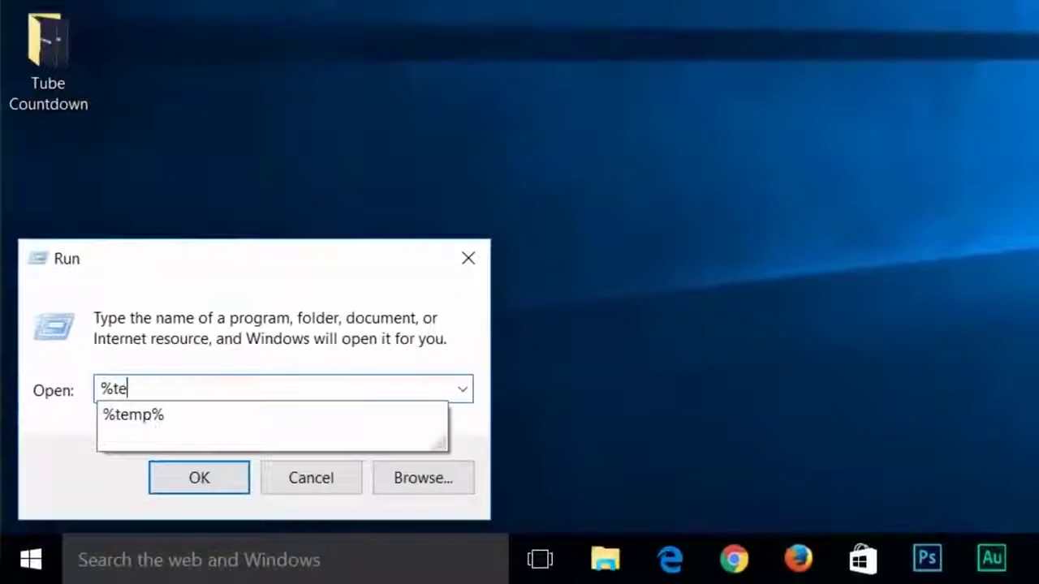
type("mp")
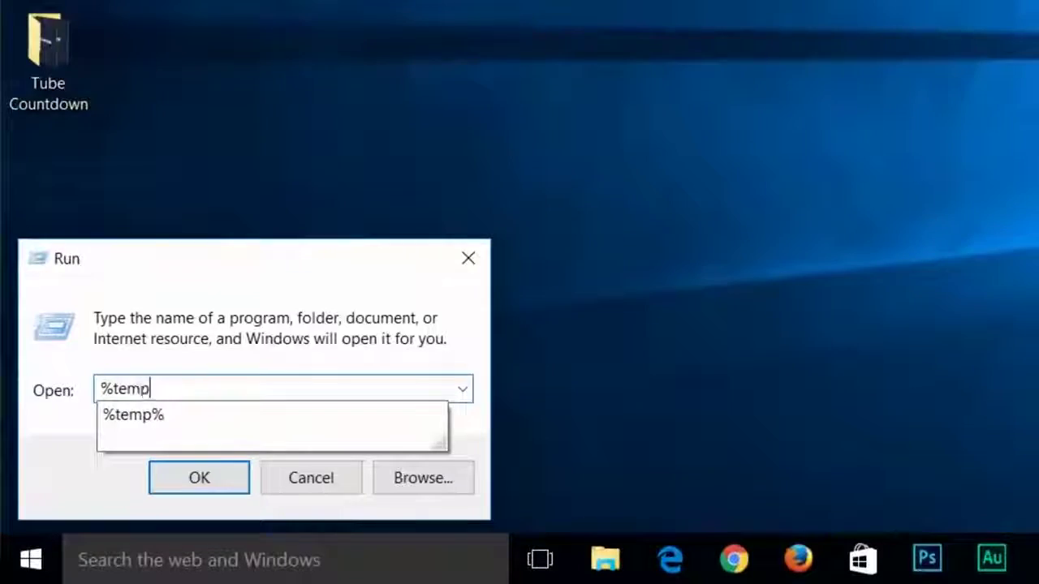
type("%")
left_click(199, 479)
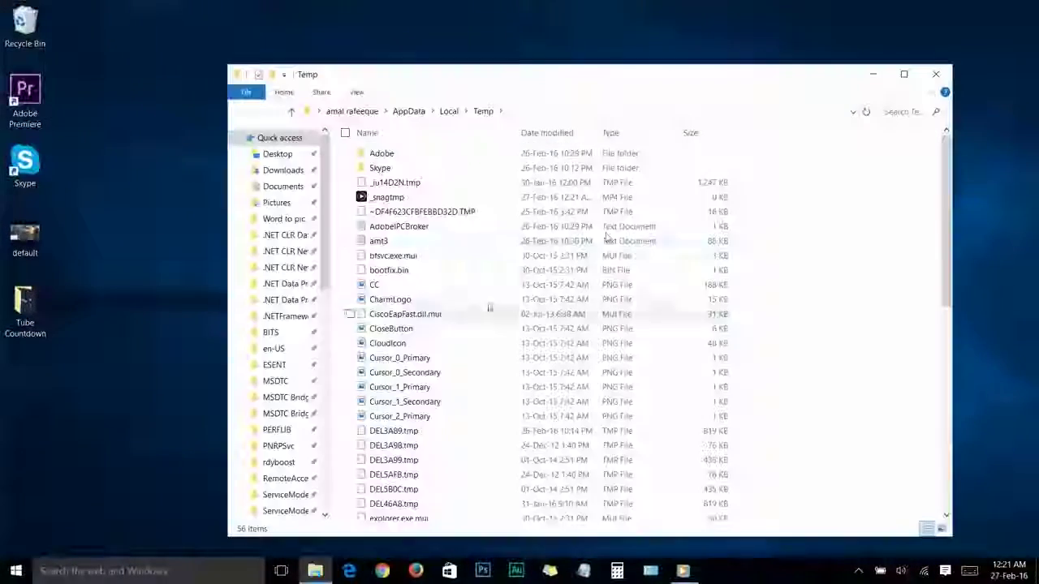
key("ctrl+a")
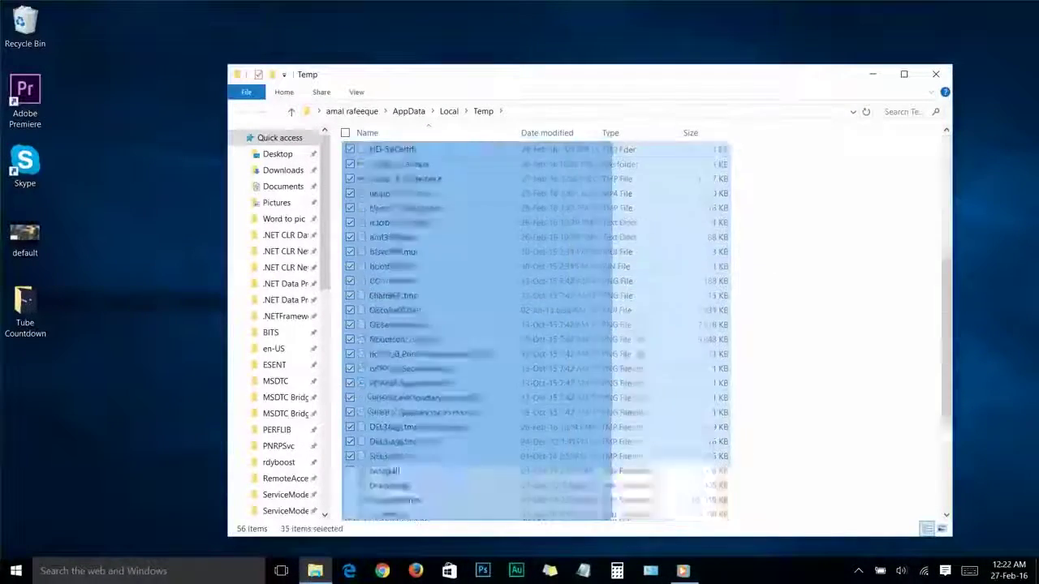
scroll(536, 332, "down", 10)
right_click(339, 297)
left_click(340, 256)
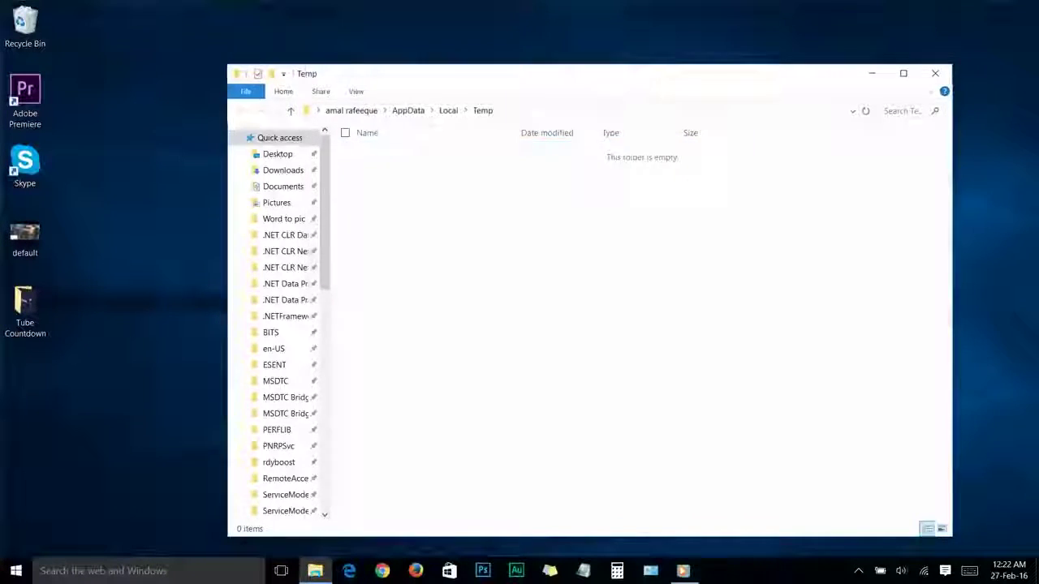
left_click(935, 73)
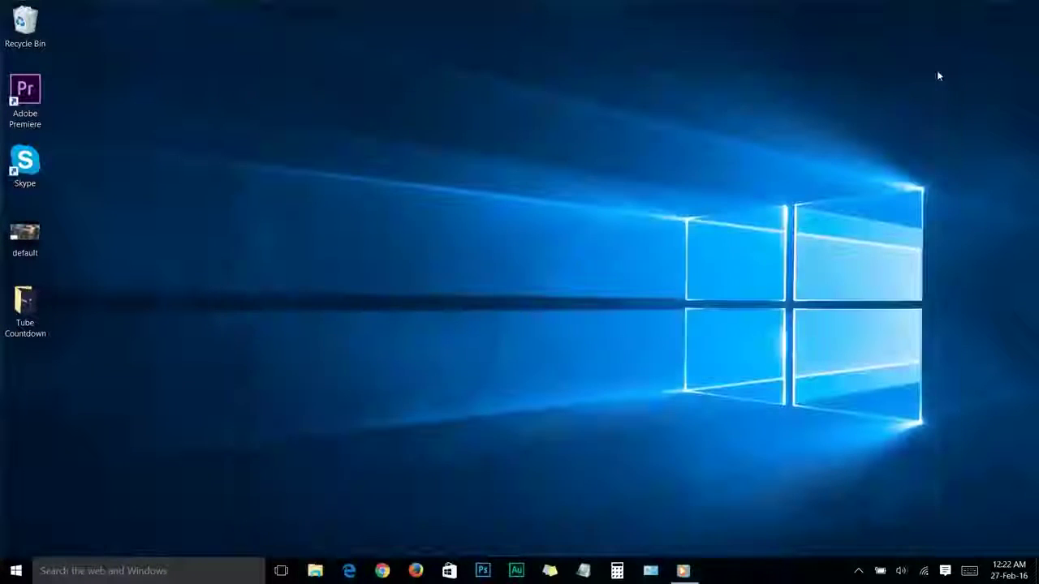
Step: Open C:\Windows\Temp through Run with 'temp', granting folder access
right_click(16, 572)
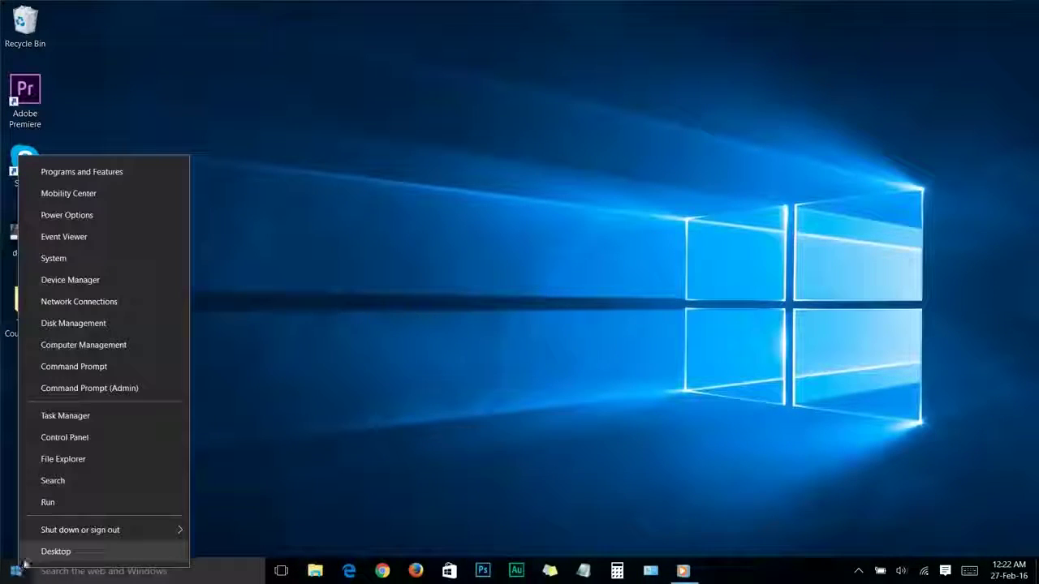
left_click(48, 503)
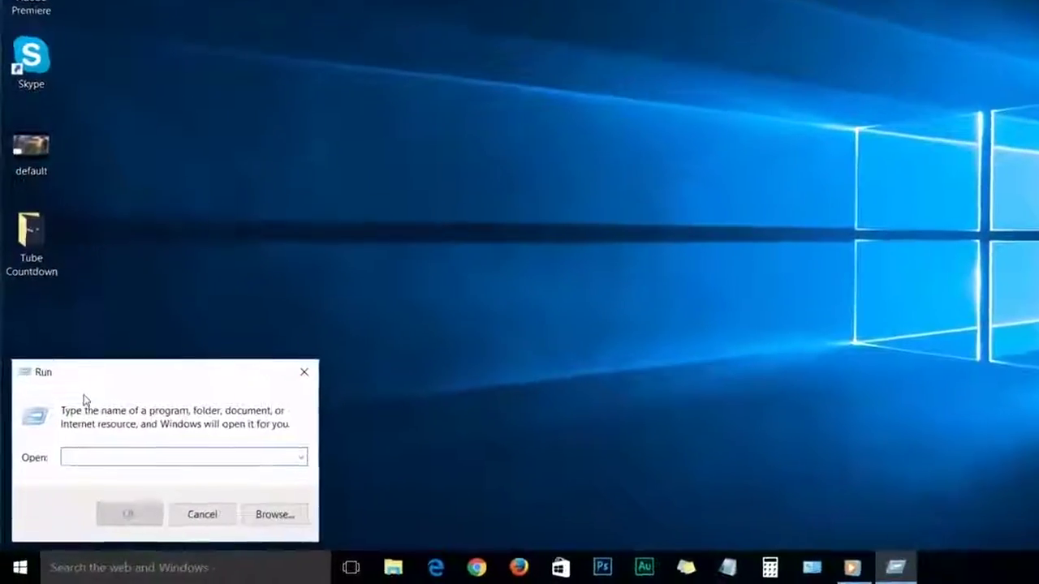
type("temp")
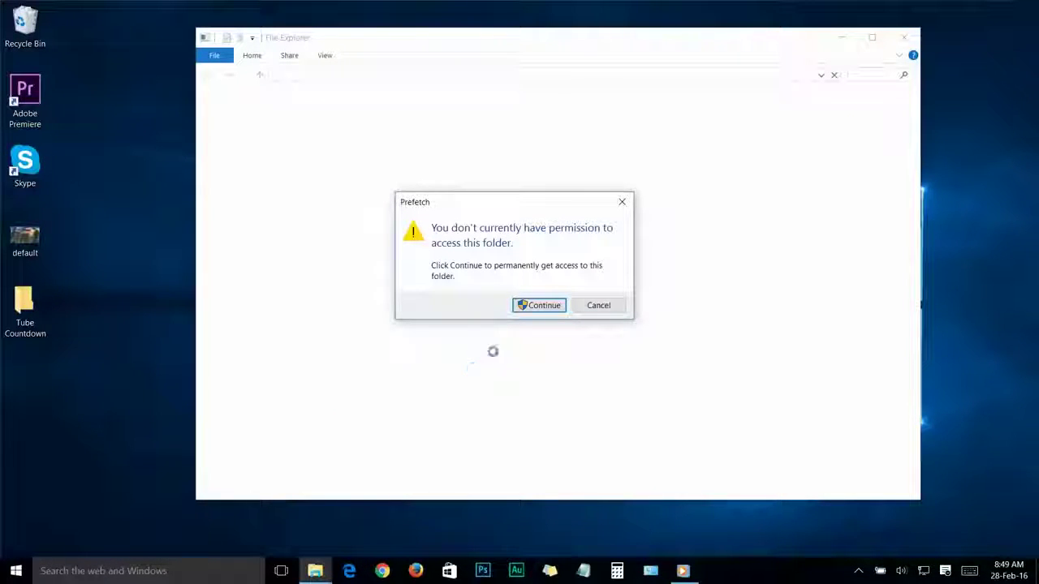
left_click(542, 306)
Step: Delete all 48 Windows Temp items, approving the prompt, close it, and reopen Run
left_click_drag(297, 135, 466, 512)
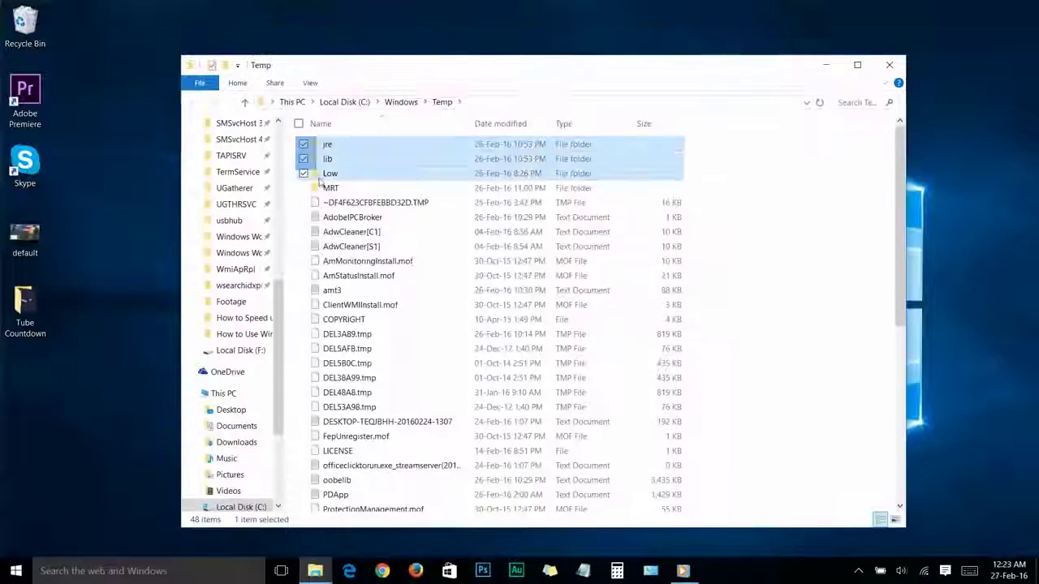
right_click(325, 336)
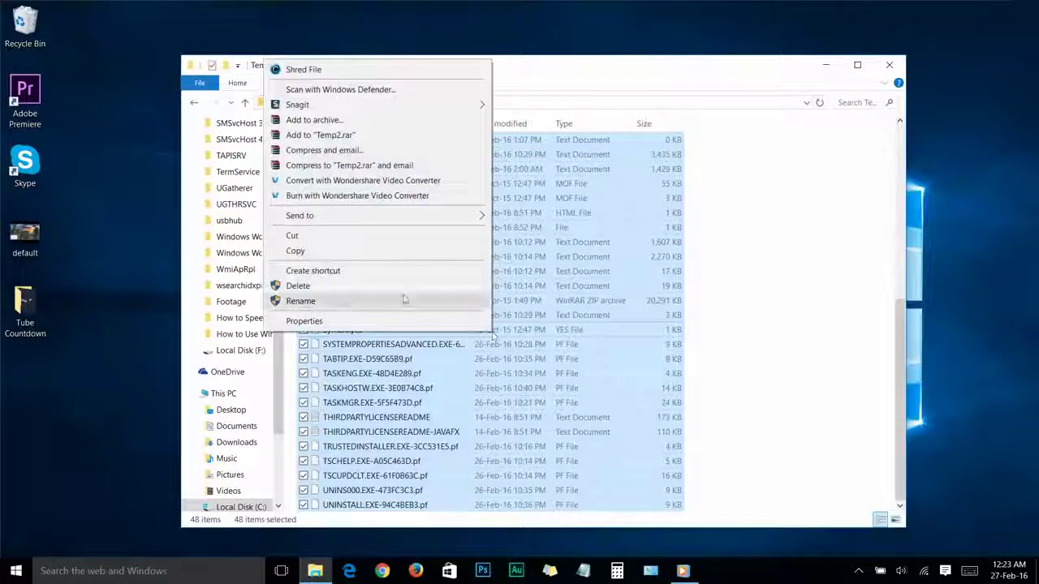
left_click(406, 285)
left_click(474, 258)
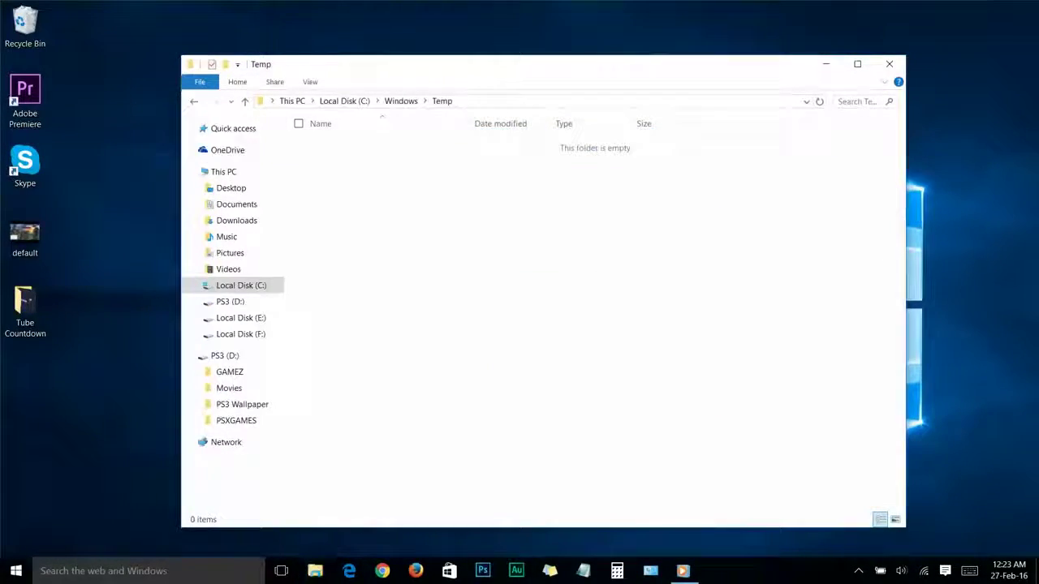
left_click(889, 64)
right_click(26, 561)
left_click(43, 502)
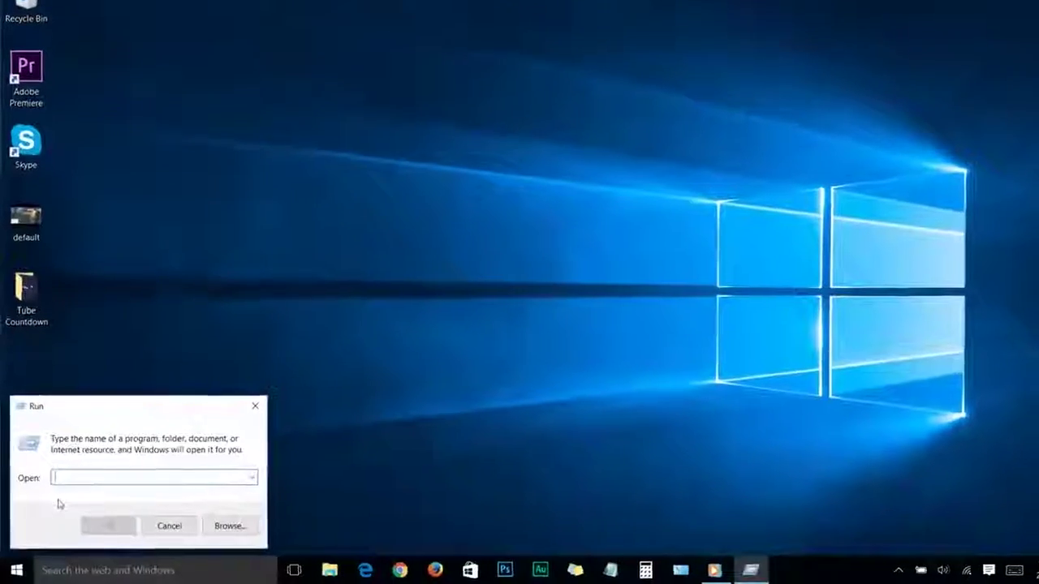
Step: Open C:\Windows\Prefetch through Run, grant access, and delete its files
type("prefetch")
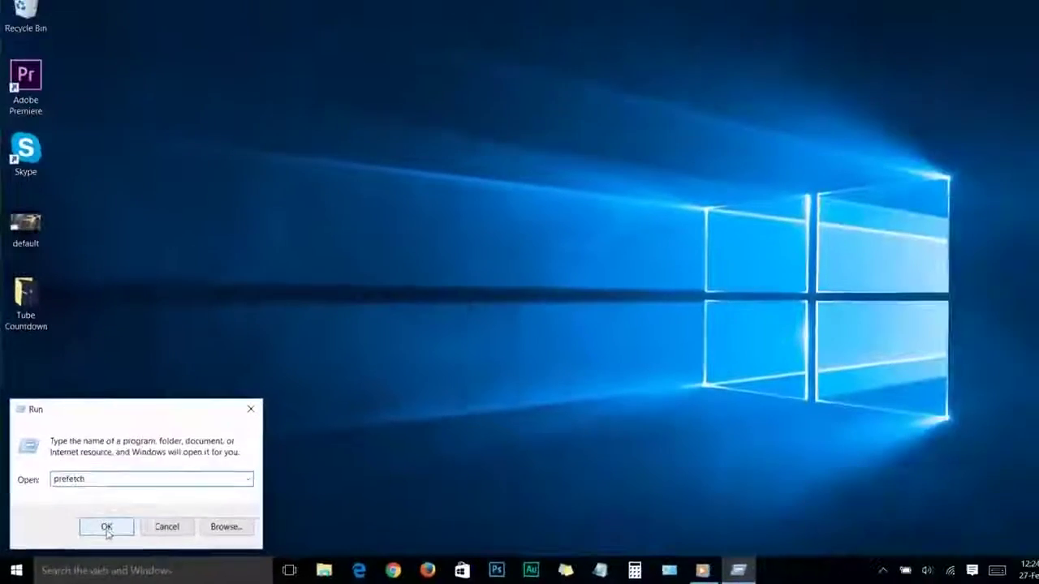
left_click(151, 503)
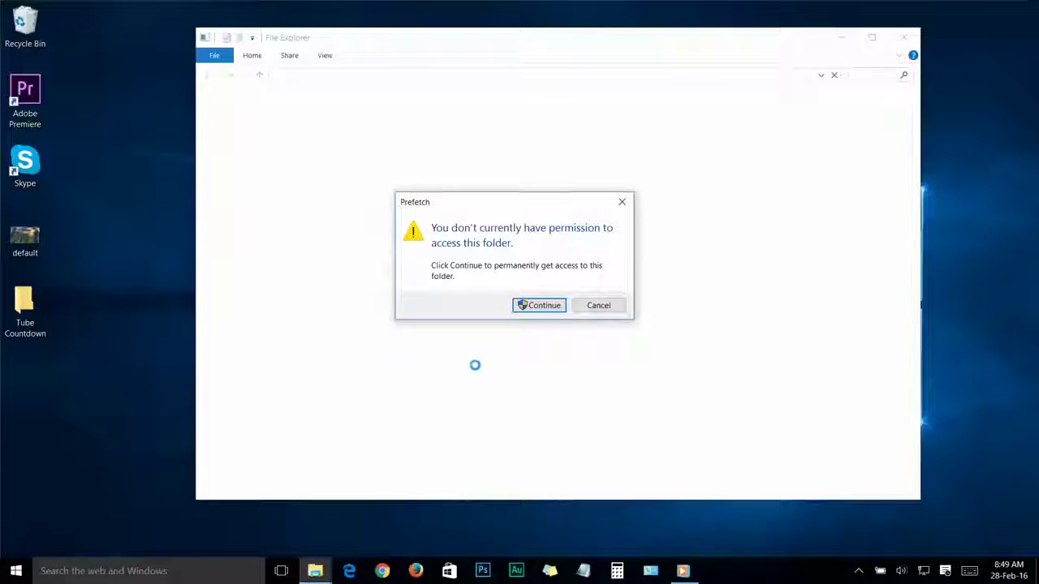
left_click(540, 306)
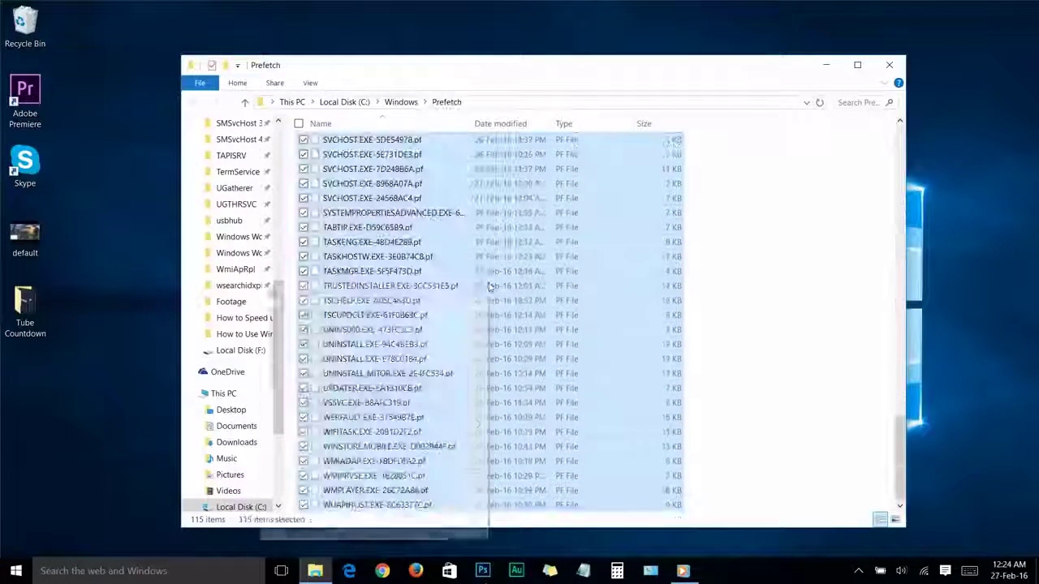
right_click(487, 286)
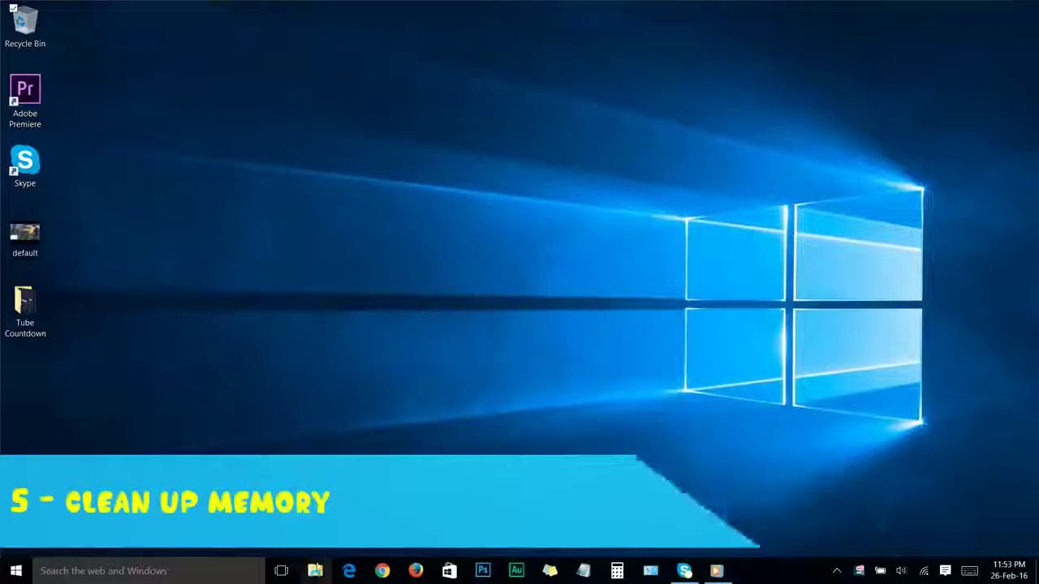
Step: Open This PC and bring up the Properties of Local Disk (C:)
left_click(315, 570)
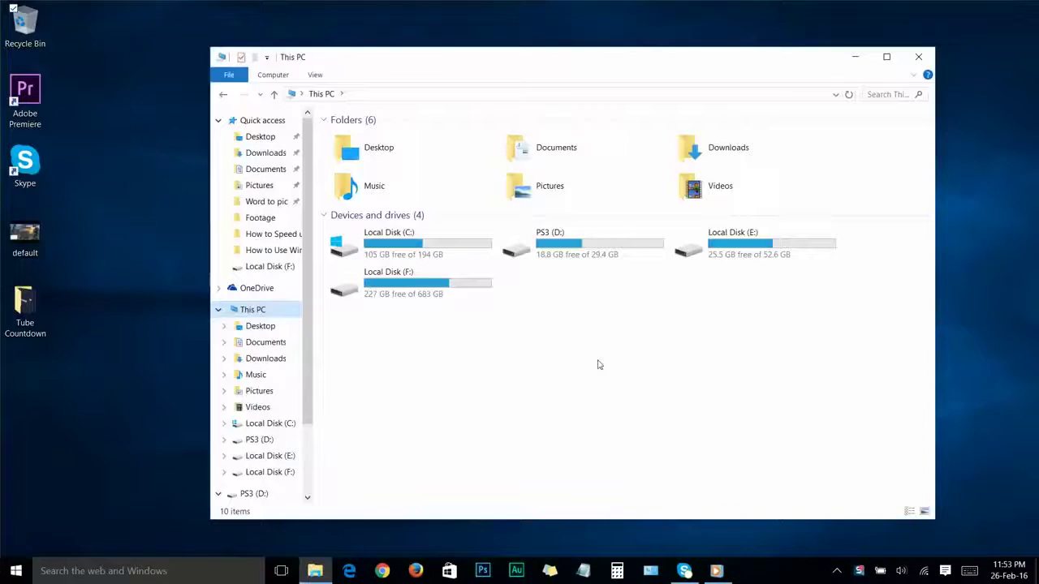
right_click(412, 254)
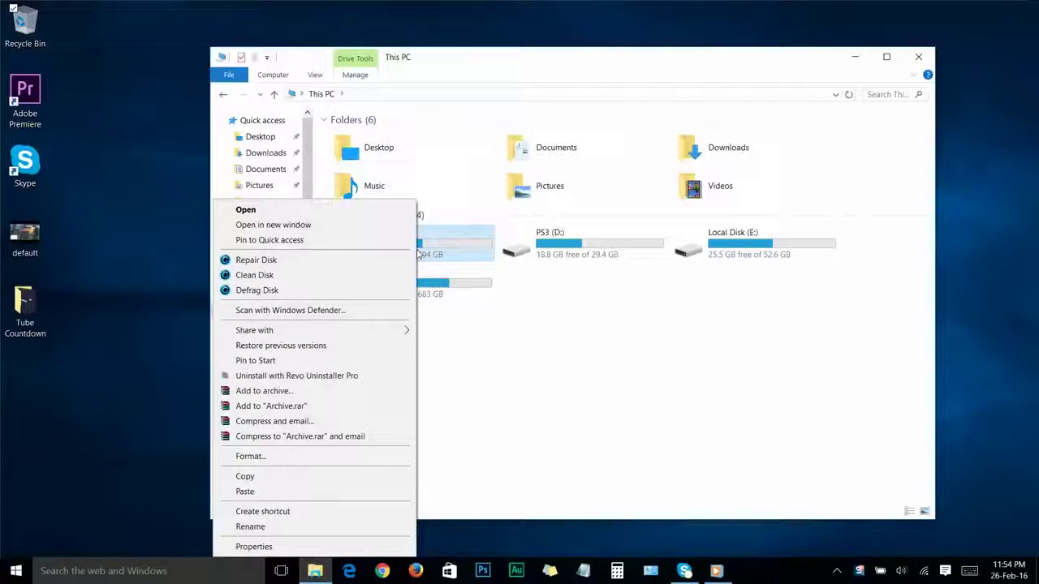
left_click(254, 546)
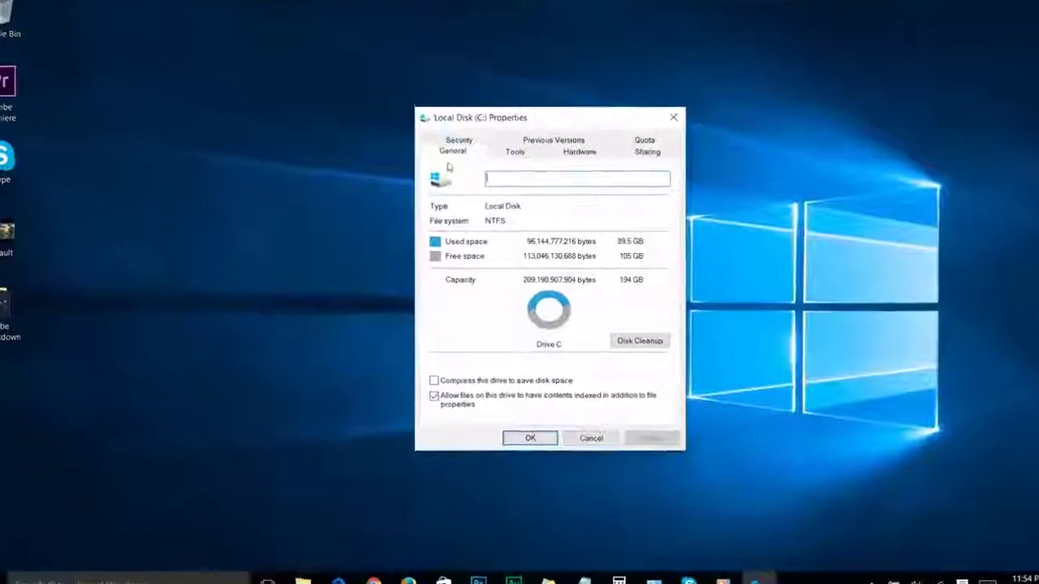
Step: Run Disk Cleanup on C: including system files, delete the checked files, close Properties
left_click(647, 361)
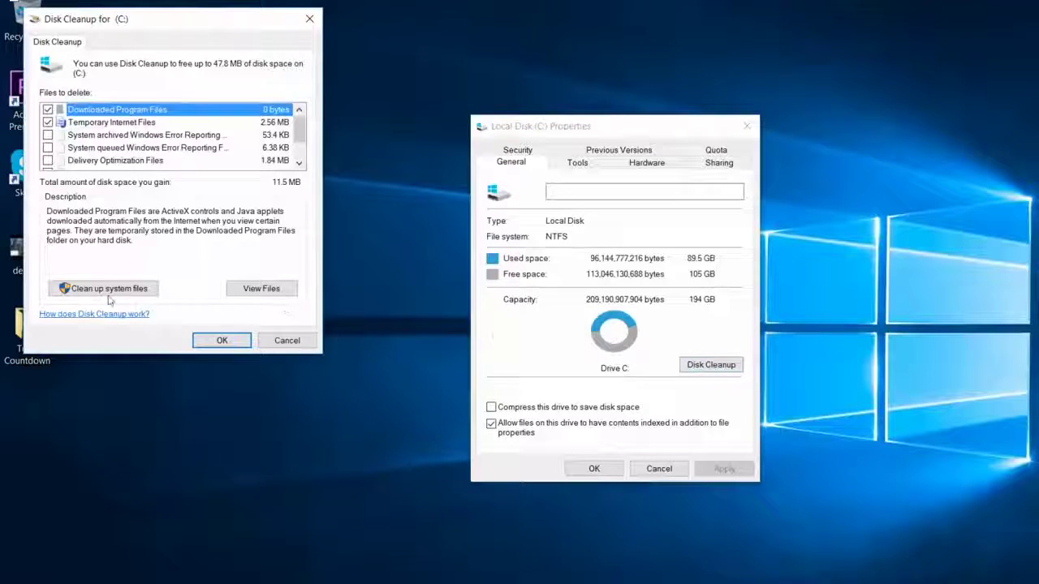
left_click(114, 290)
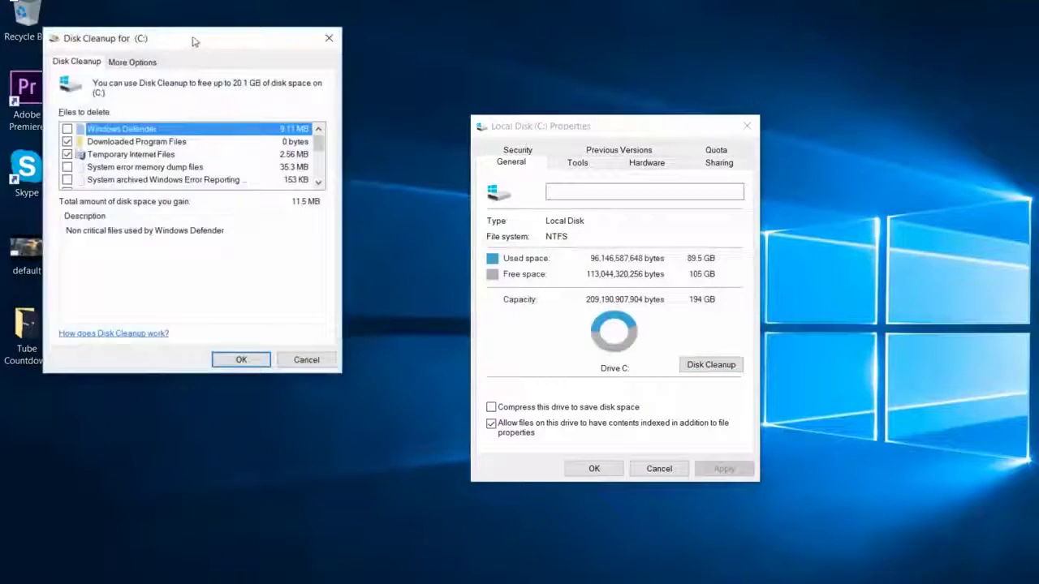
left_click_drag(194, 41, 231, 118)
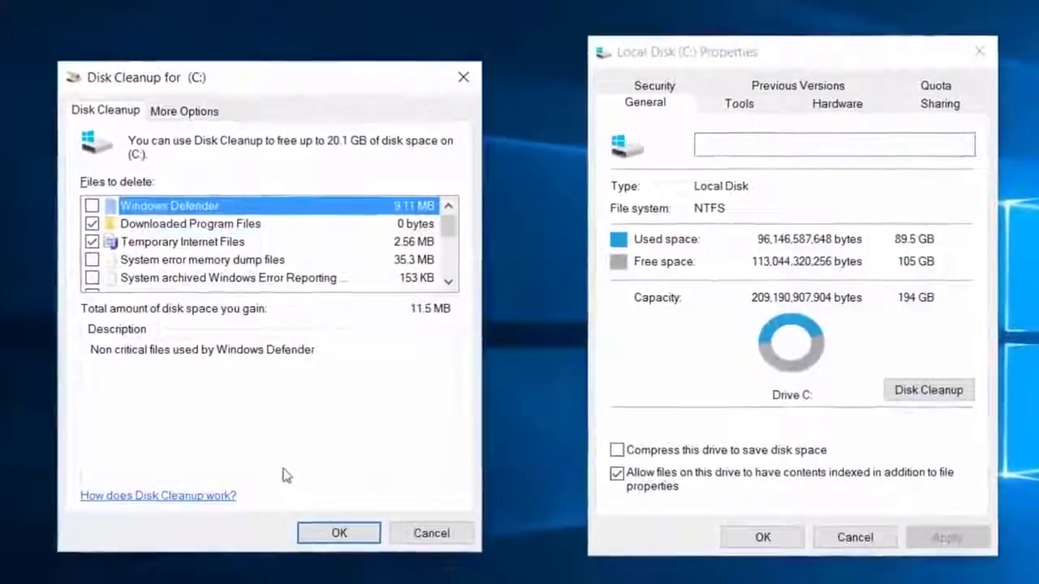
left_click(339, 535)
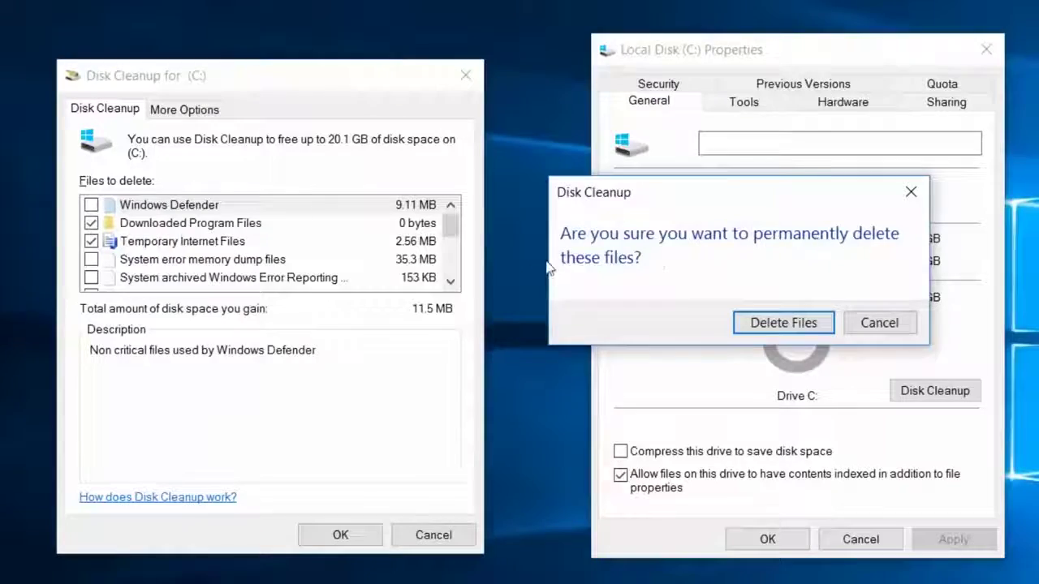
left_click(783, 323)
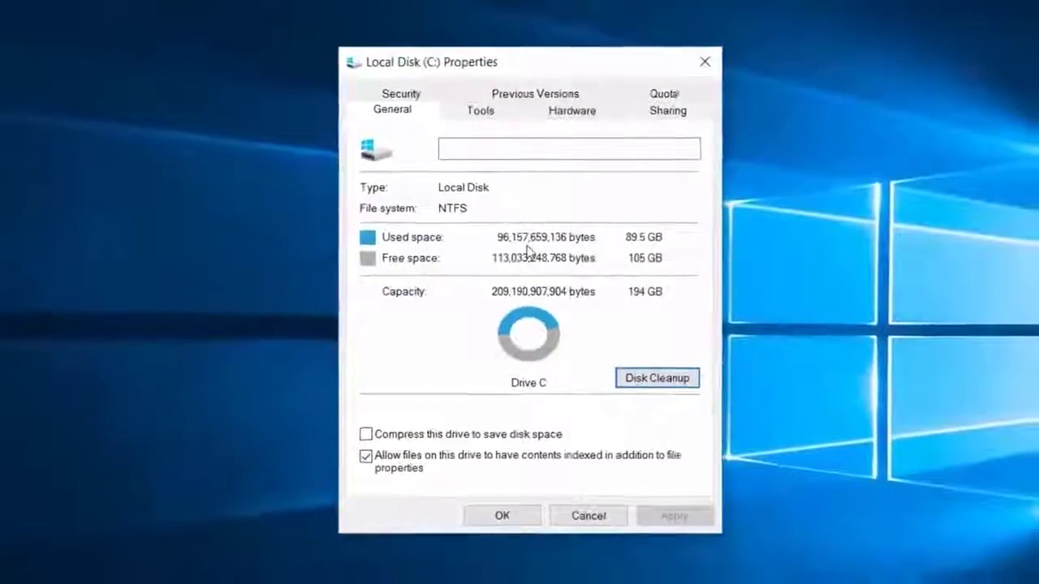
left_click(687, 91)
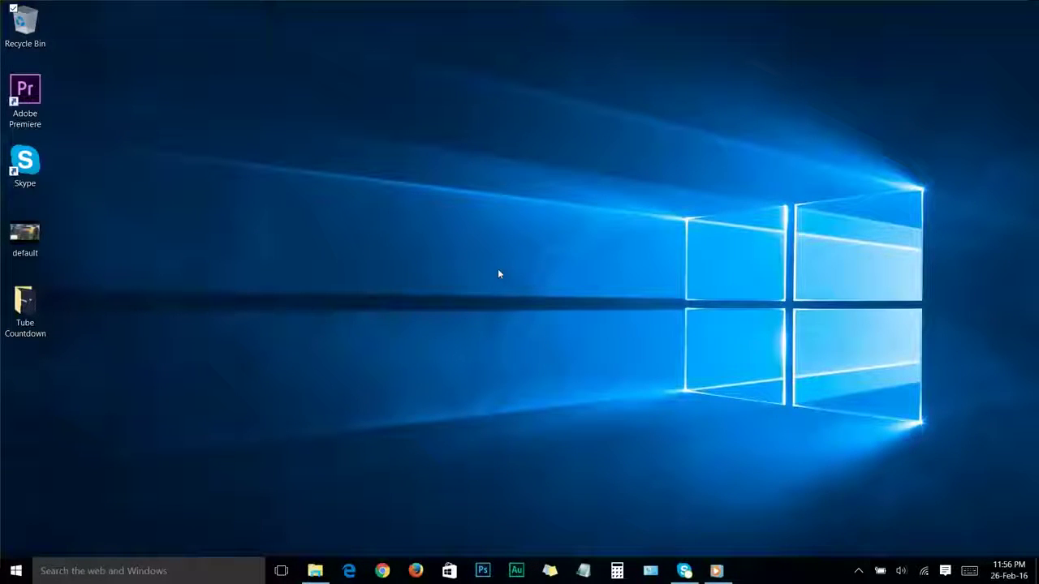
Step: Launch System Configuration by running msconfig
right_click(16, 570)
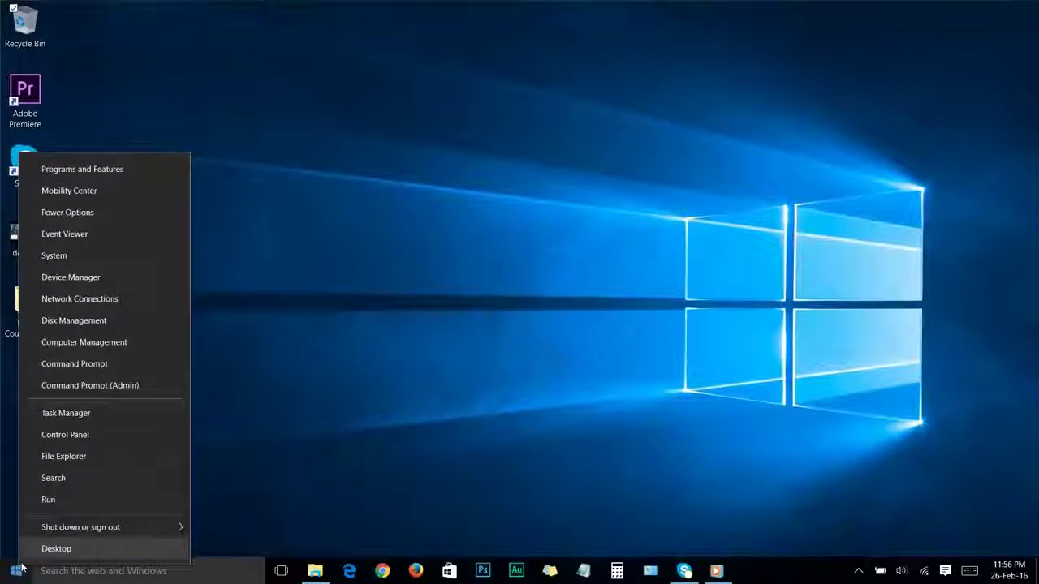
left_click(47, 500)
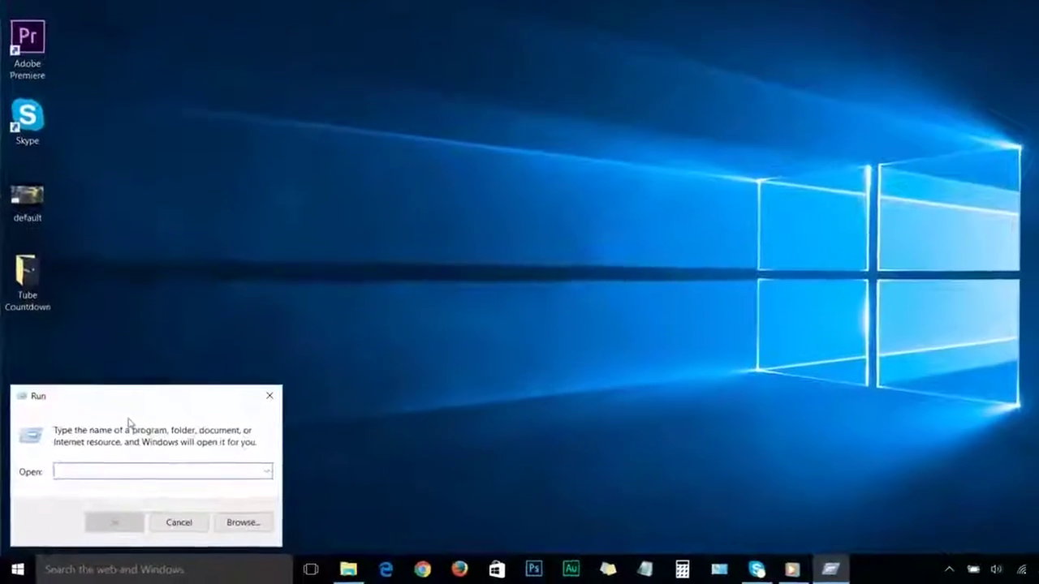
type("msconfig")
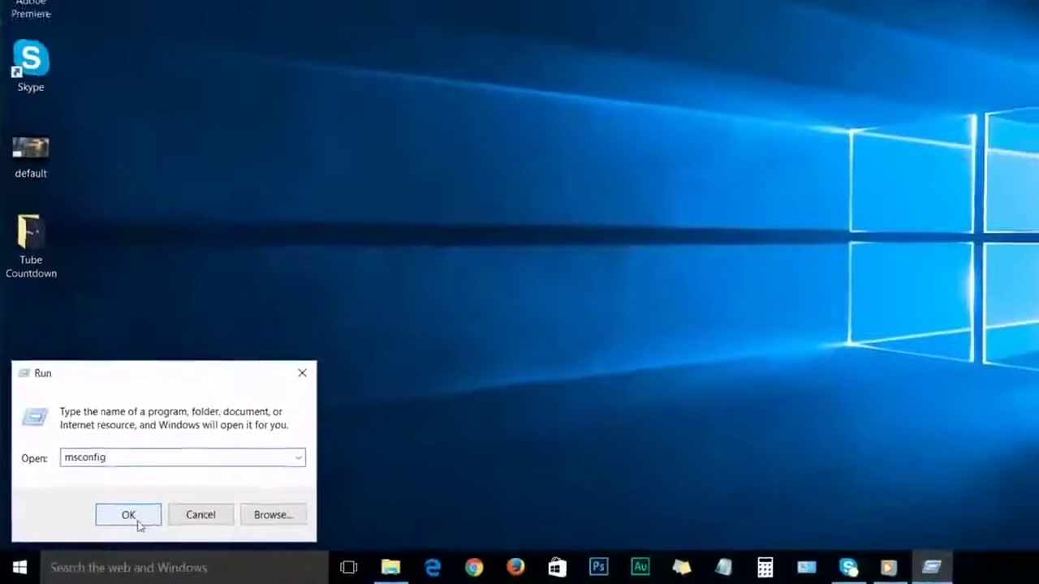
left_click(135, 520)
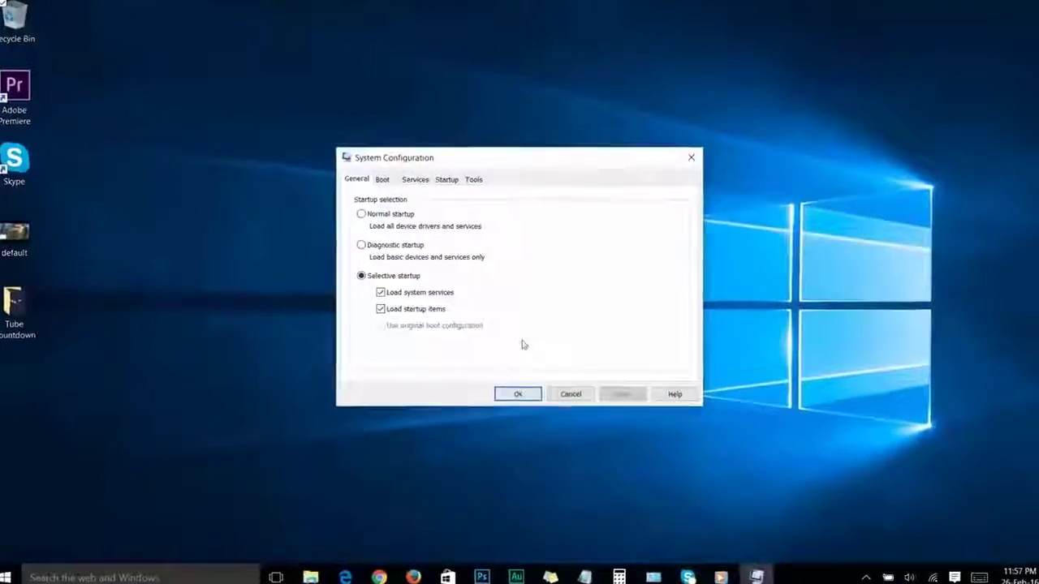
Step: Review the Services tab with 'Hide all Microsoft services' ticked, then unticked
left_click(407, 174)
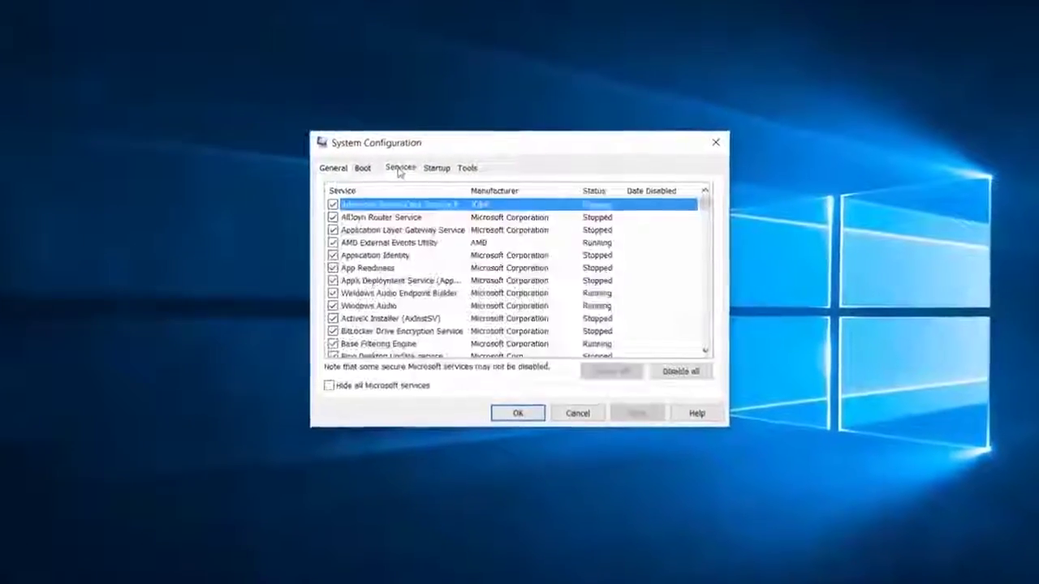
left_click(317, 392)
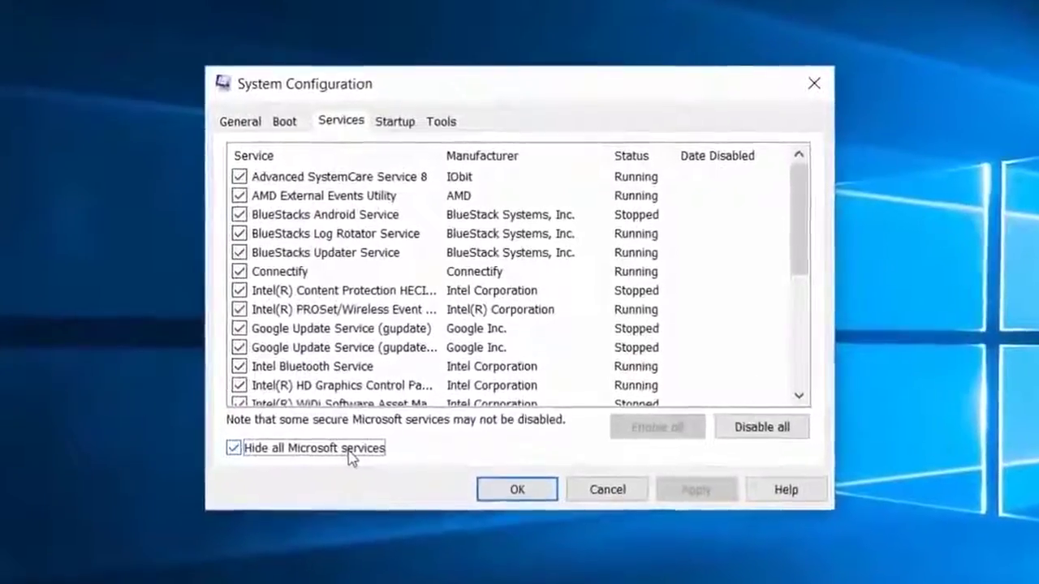
left_click(222, 455)
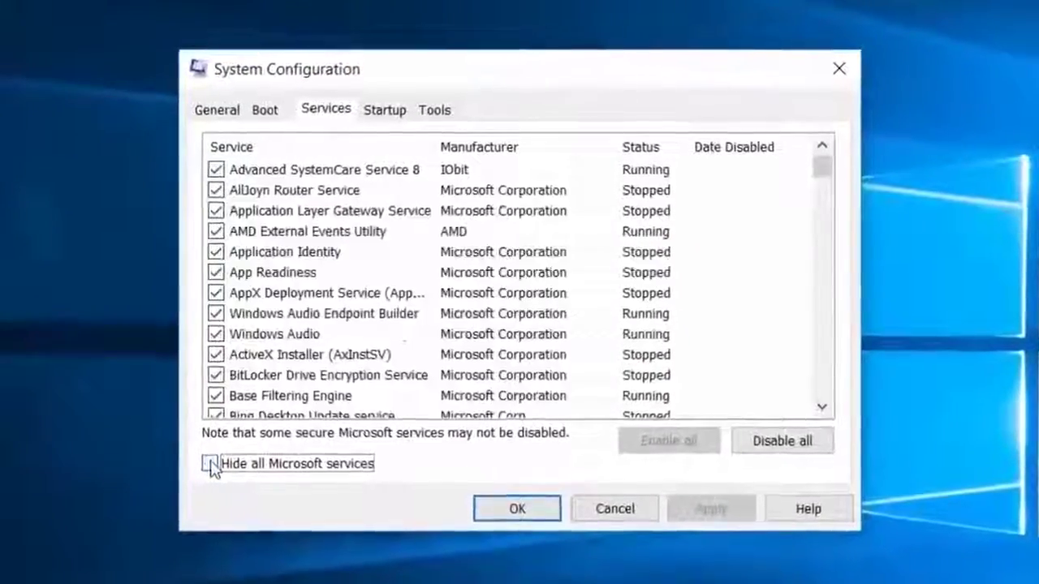
left_click(222, 455)
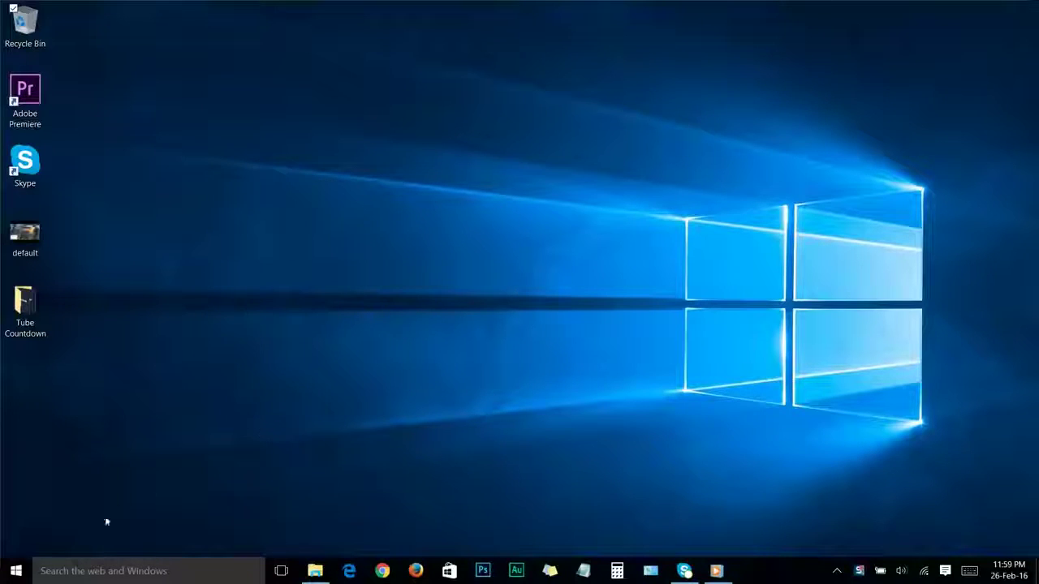
Step: Launch Registry Editor by running 'regedit' from the Win+X Run box
right_click(10, 573)
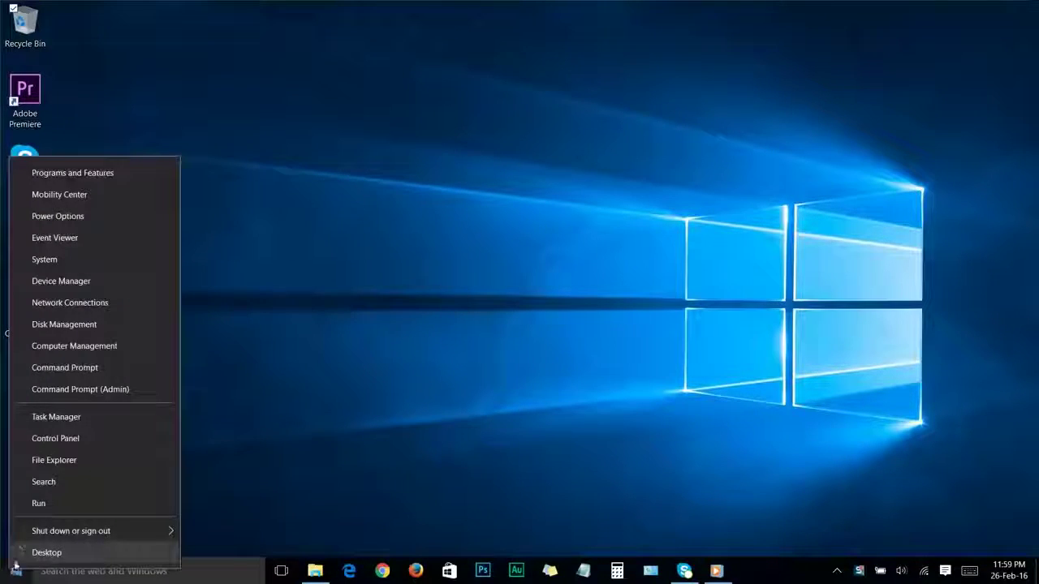
left_click(38, 505)
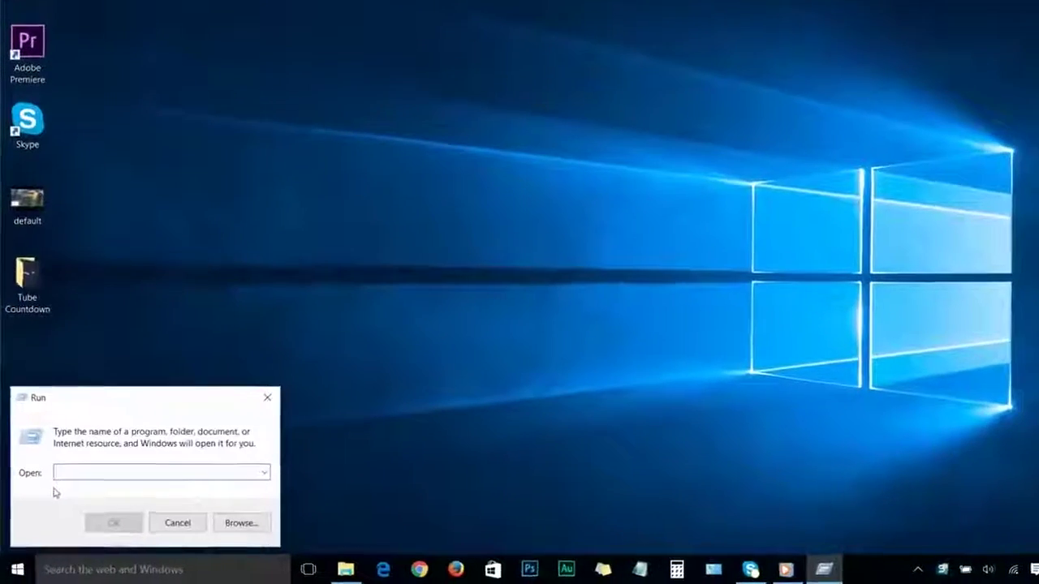
type("regedit")
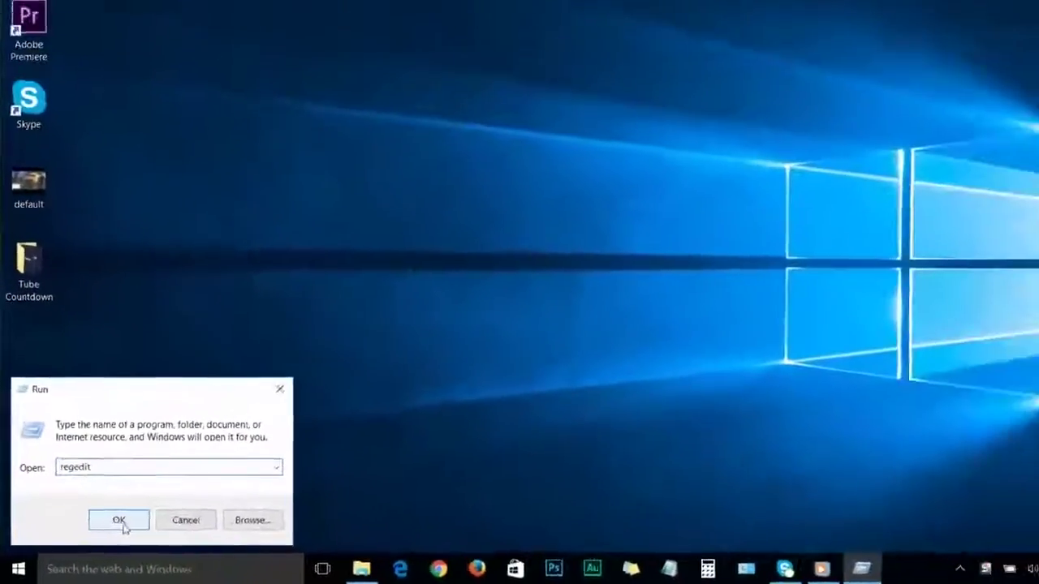
left_click(154, 500)
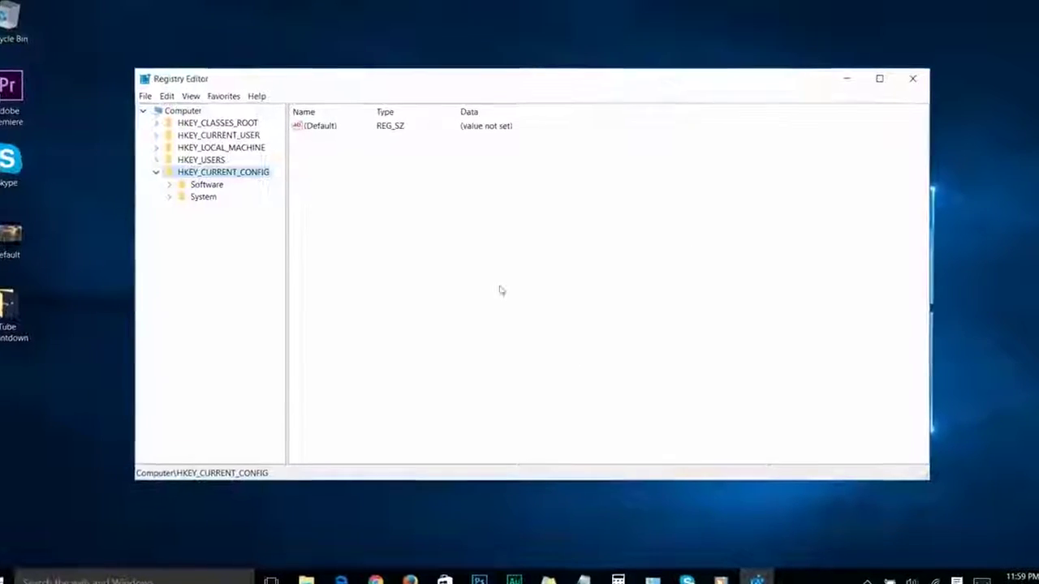
Step: Change MouseHoverTime under HKEY_CURRENT_USER\Control Panel\Mouse from 400 to 10
left_click(172, 134)
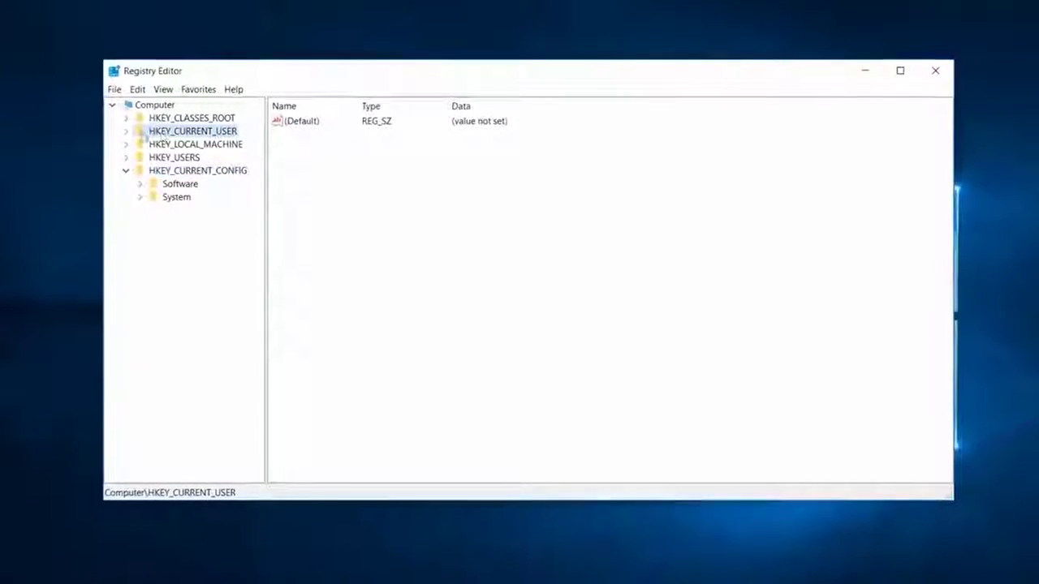
left_click(133, 132)
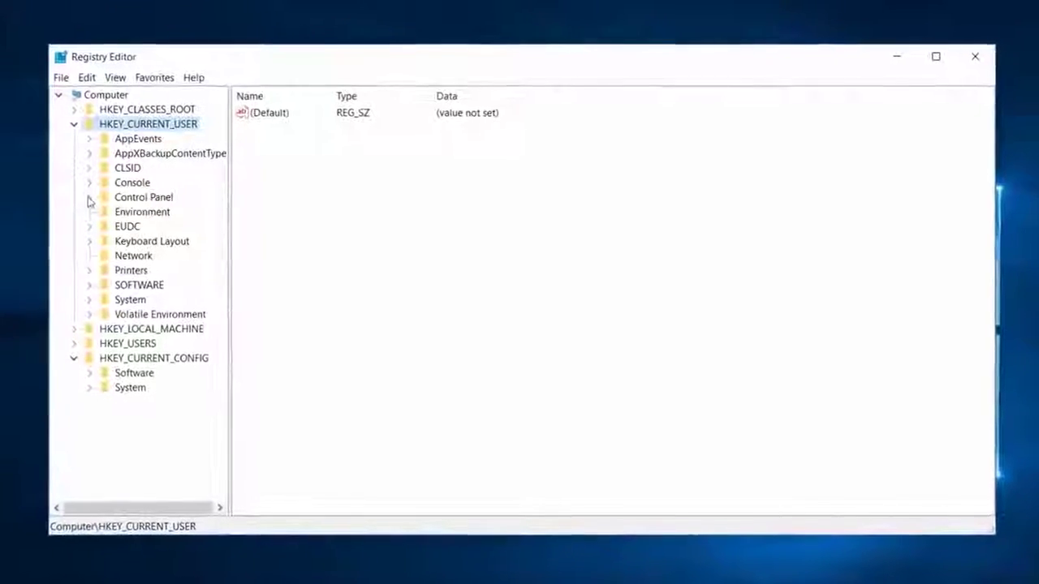
left_click(89, 197)
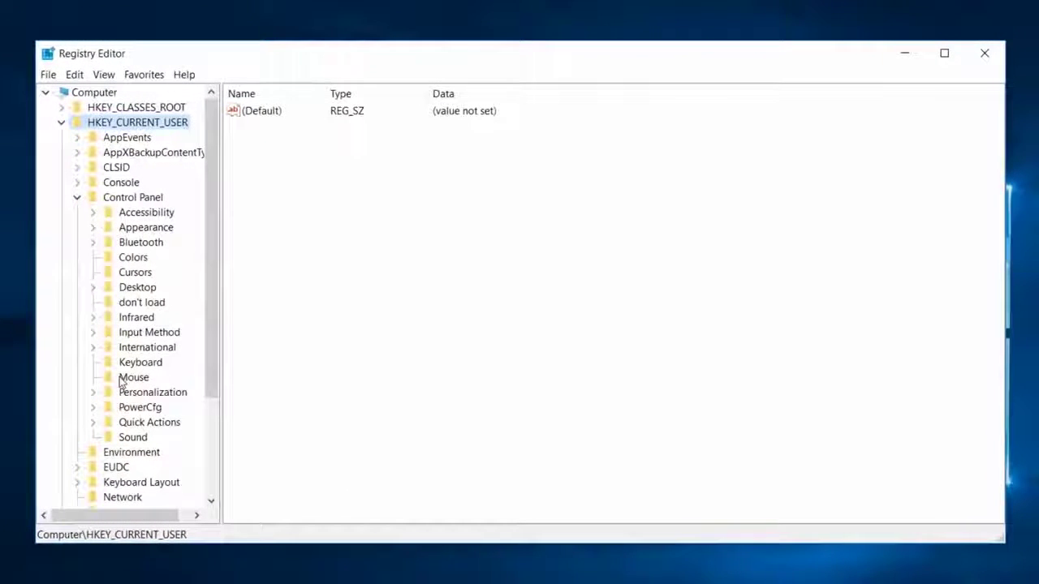
left_click(122, 379)
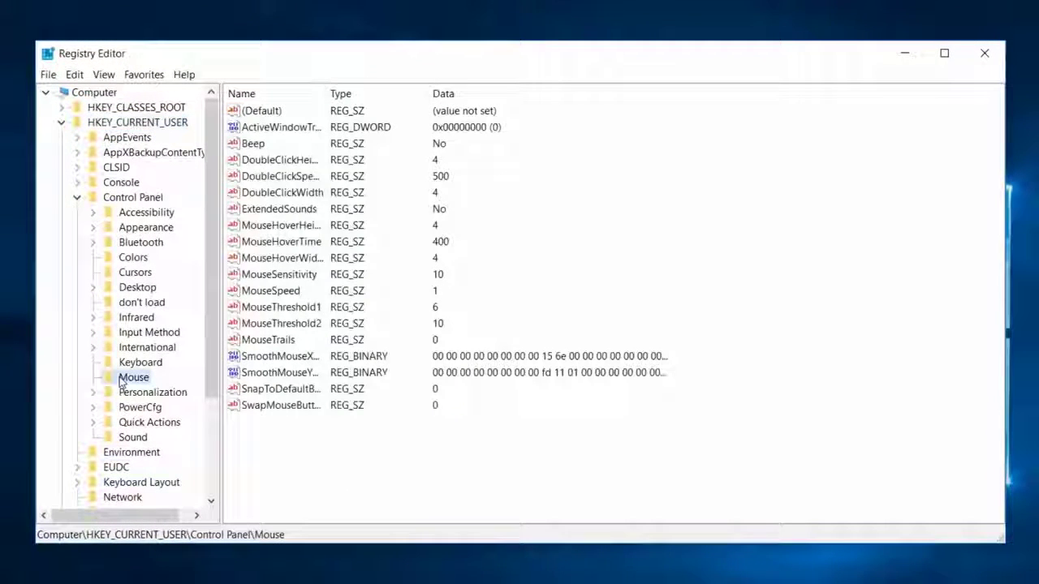
left_click(280, 242)
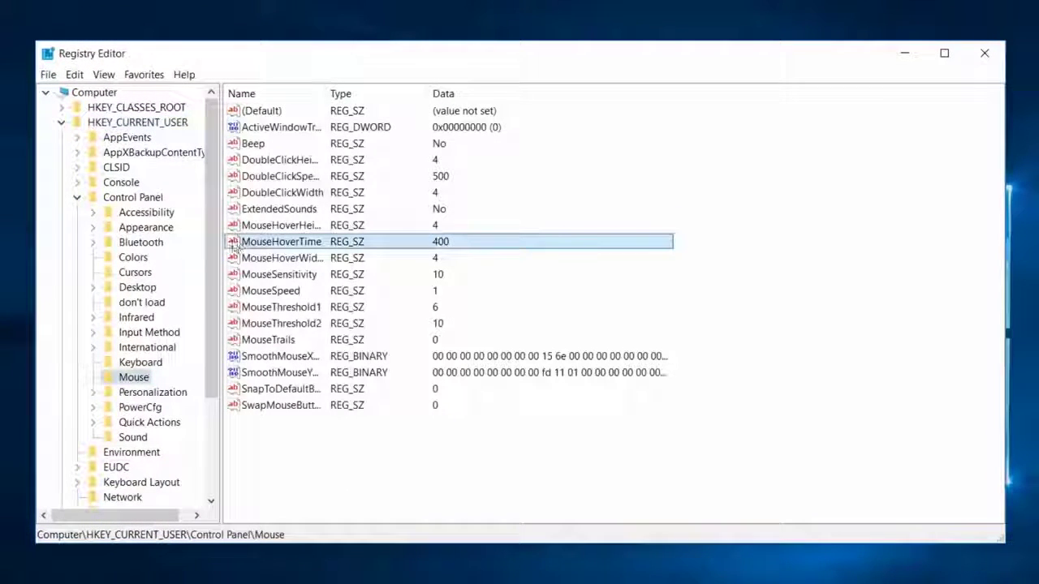
double_click(276, 241)
left_click_drag(263, 150, 459, 208)
type("10")
left_click(584, 309)
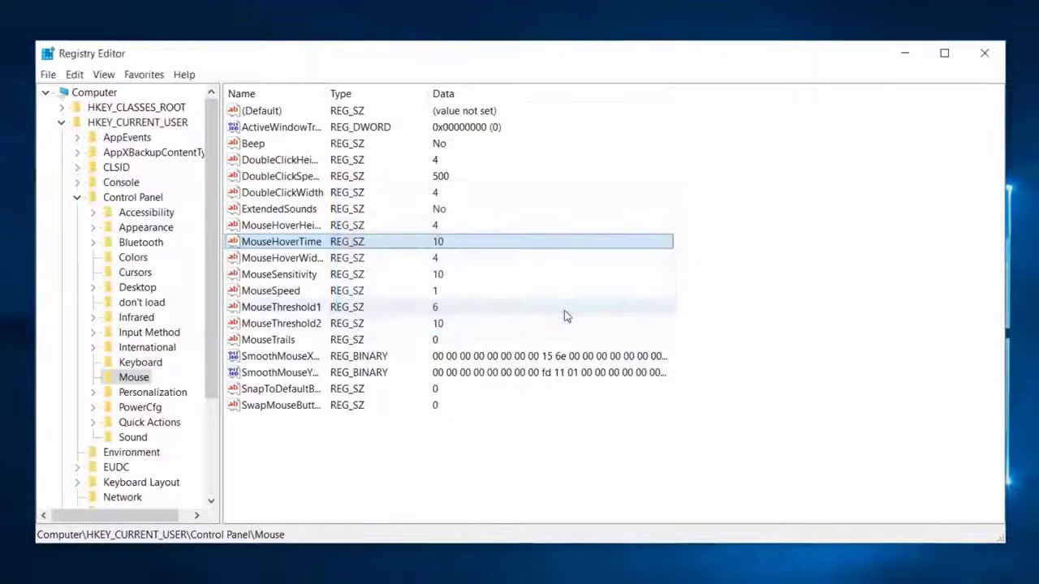
Step: Set MenuShowDelay under HKEY_CURRENT_USER\Control Panel\Desktop from 200 to 10
double_click(136, 288)
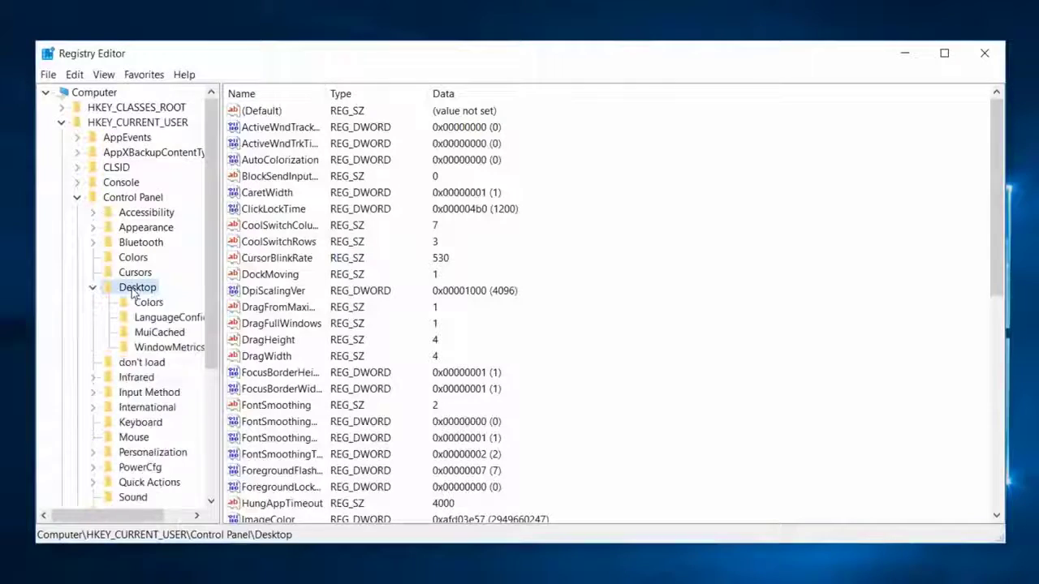
scroll(984, 220, "down", 3)
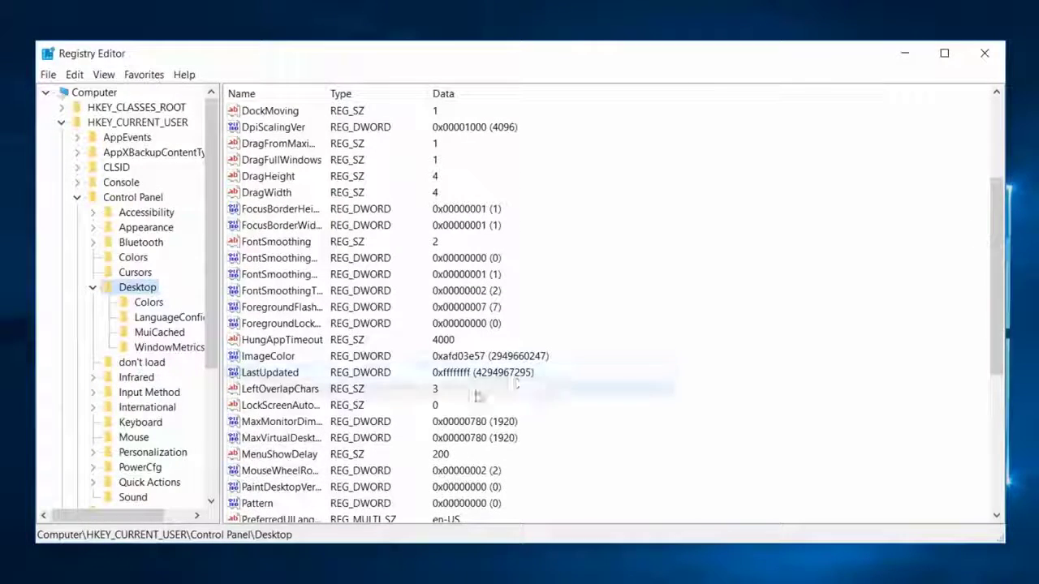
left_click(301, 454)
double_click(301, 455)
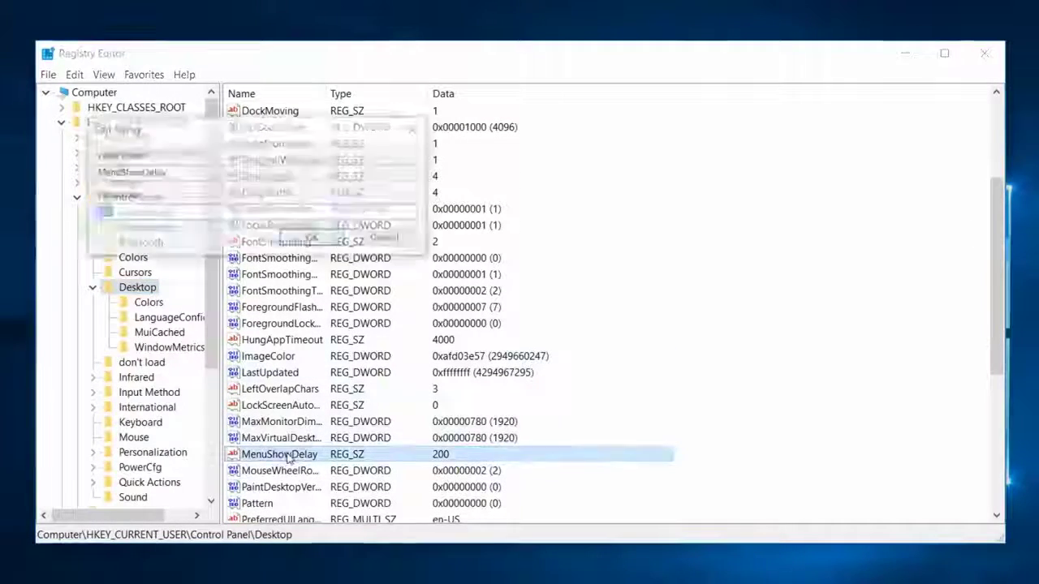
type("10")
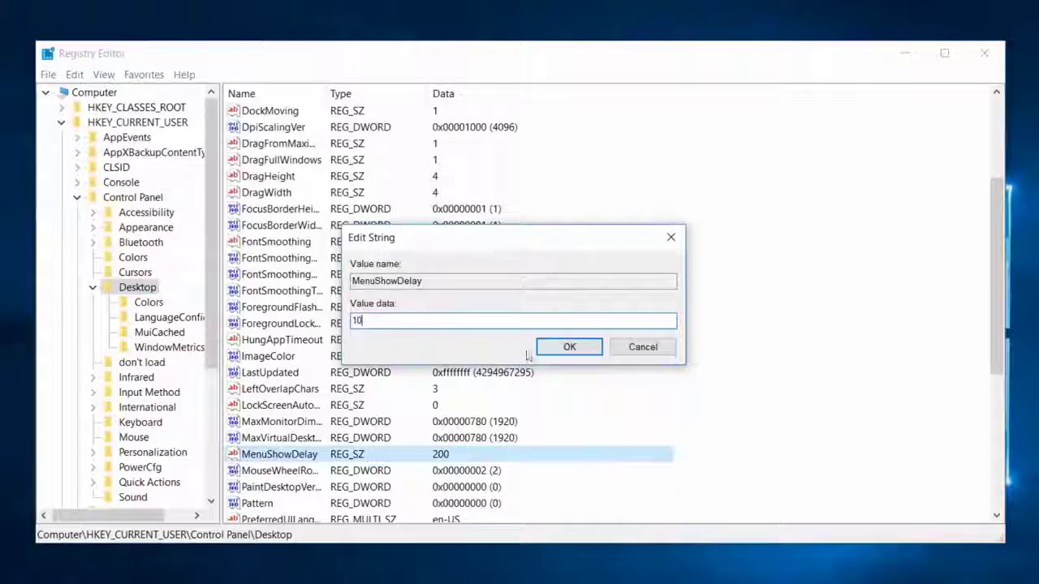
left_click(567, 348)
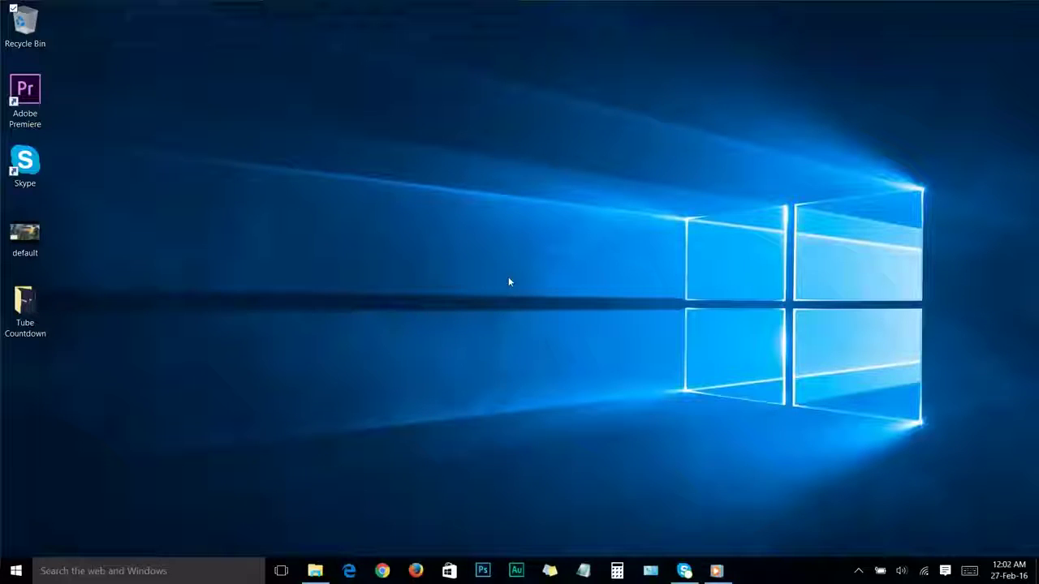
Step: Open Advanced system settings from the System page found by searching 'system', then minimize System
left_click(16, 570)
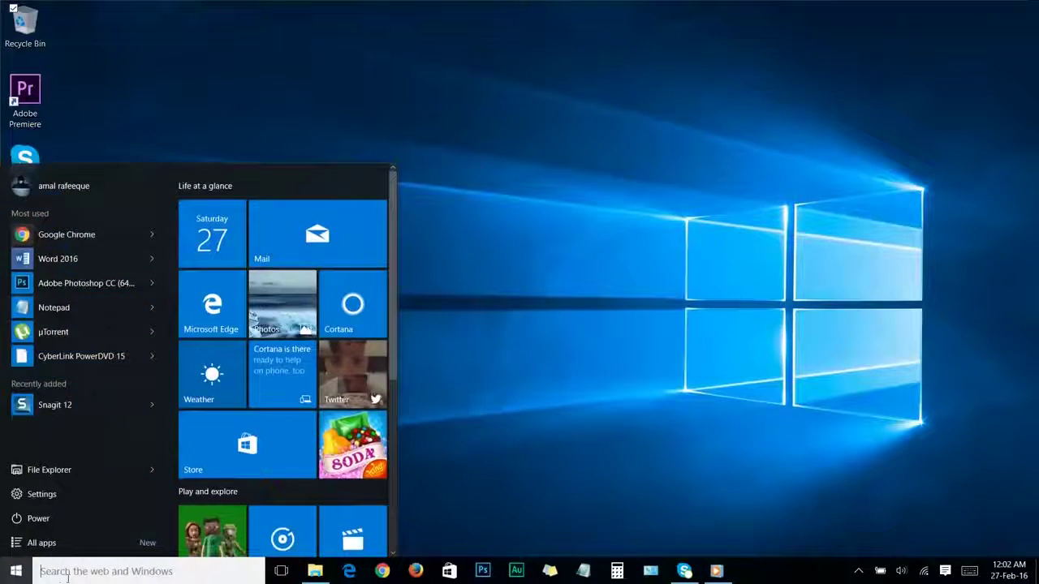
type("system")
key("Return")
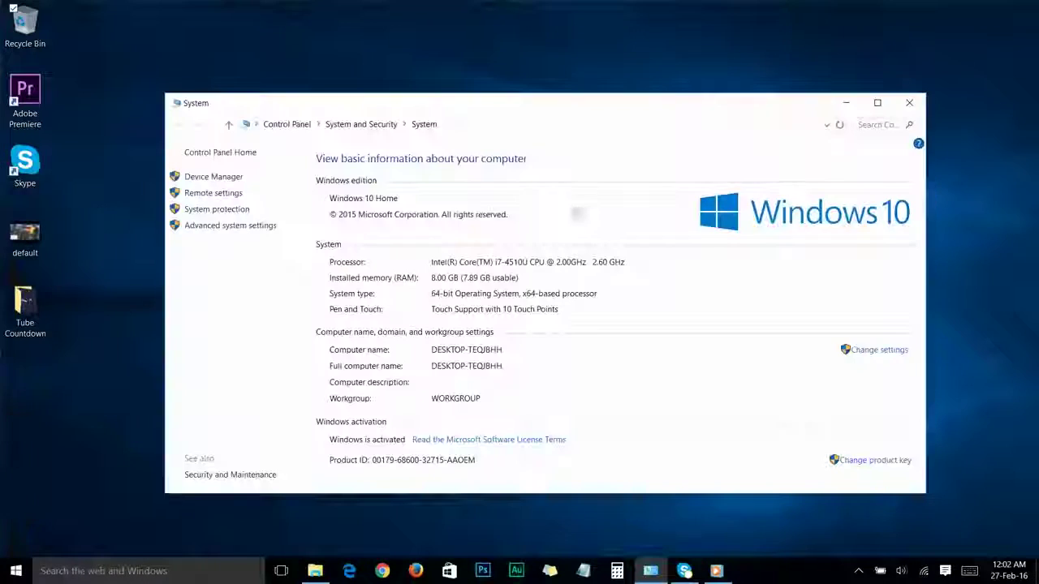
left_click(219, 227)
left_click_drag(237, 139, 493, 140)
left_click(842, 103)
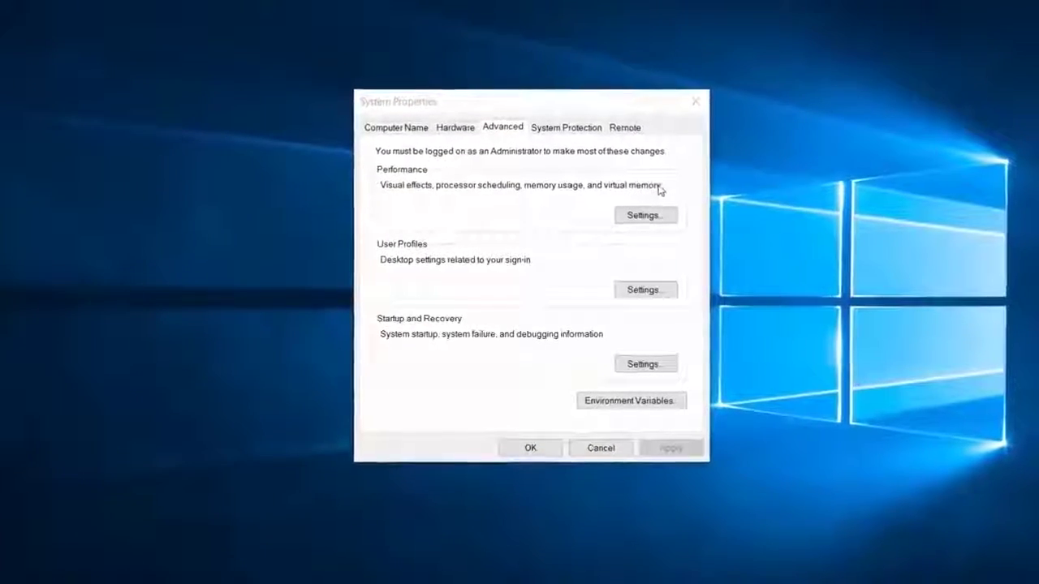
Step: Apply 'Adjust for best performance' visual effects with mouse-pointer shadows kept, and close both dialogs
left_click(645, 214)
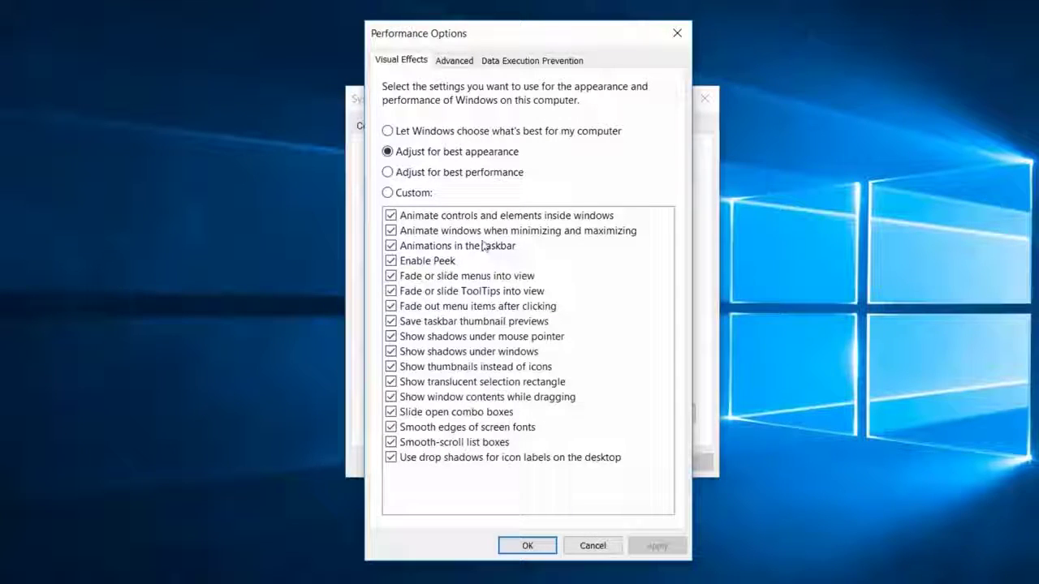
left_click(388, 172)
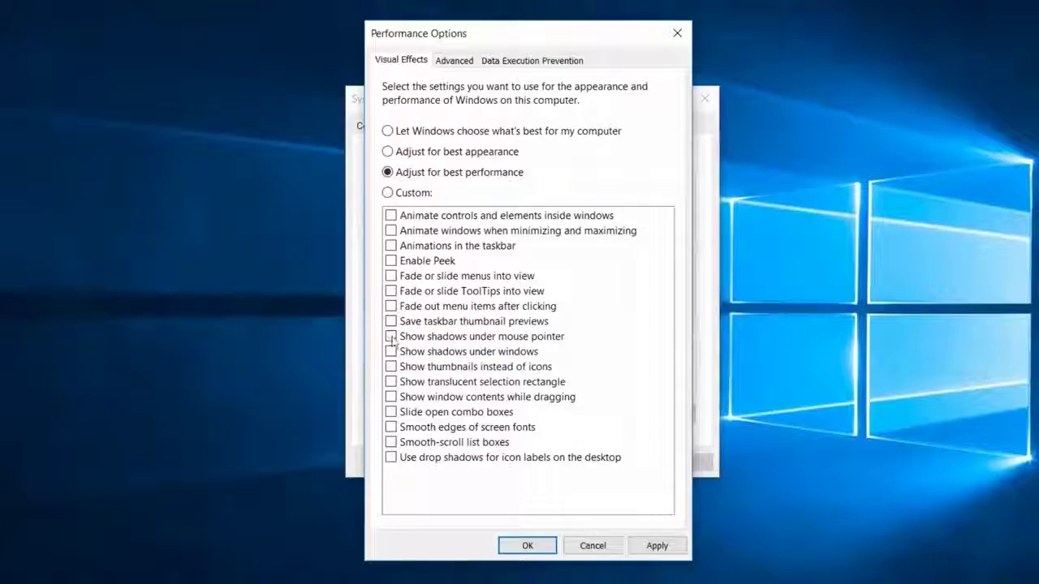
left_click(461, 339)
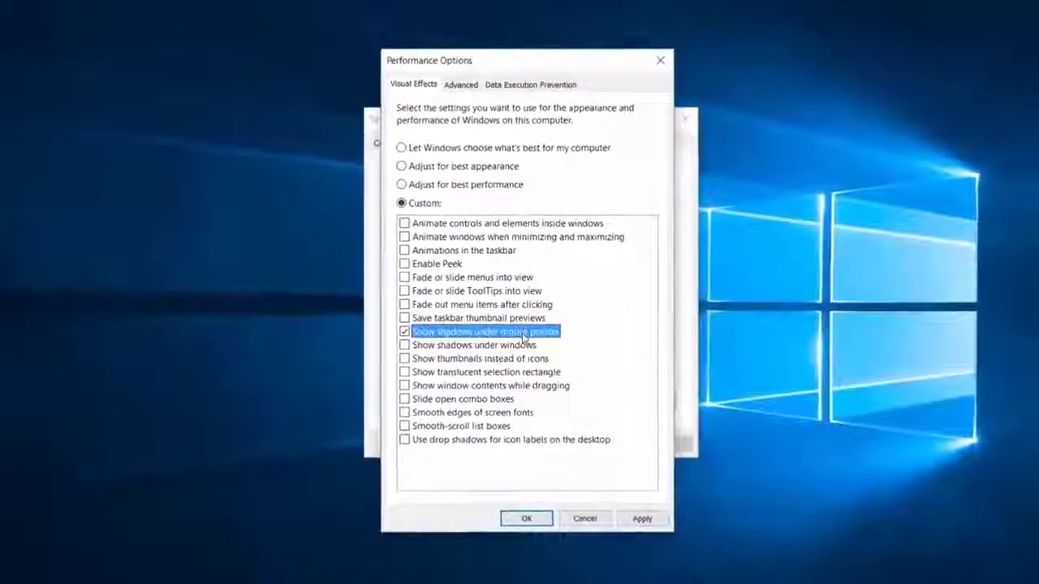
left_click(641, 515)
left_click(525, 498)
left_click(527, 425)
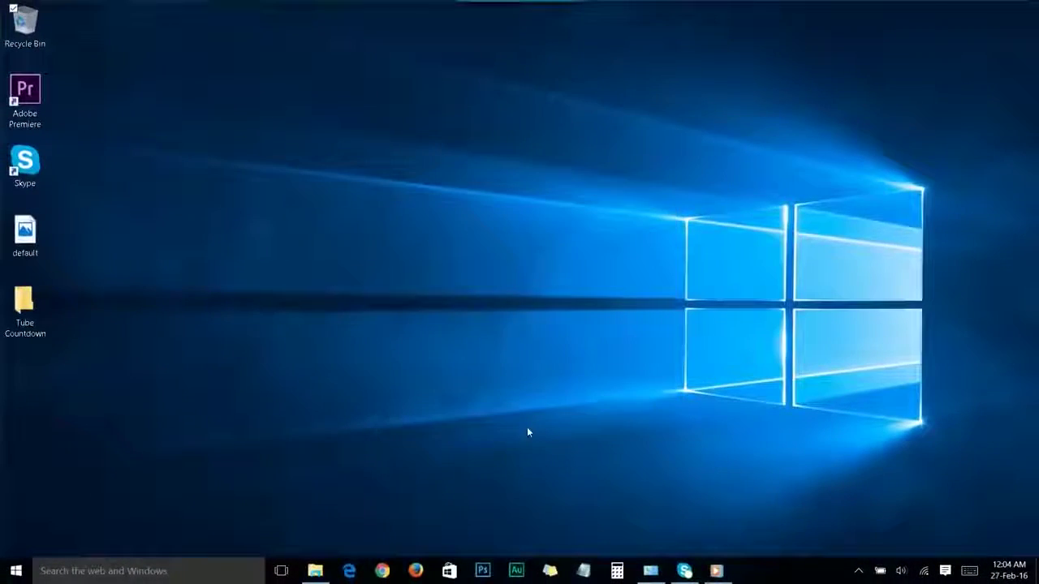